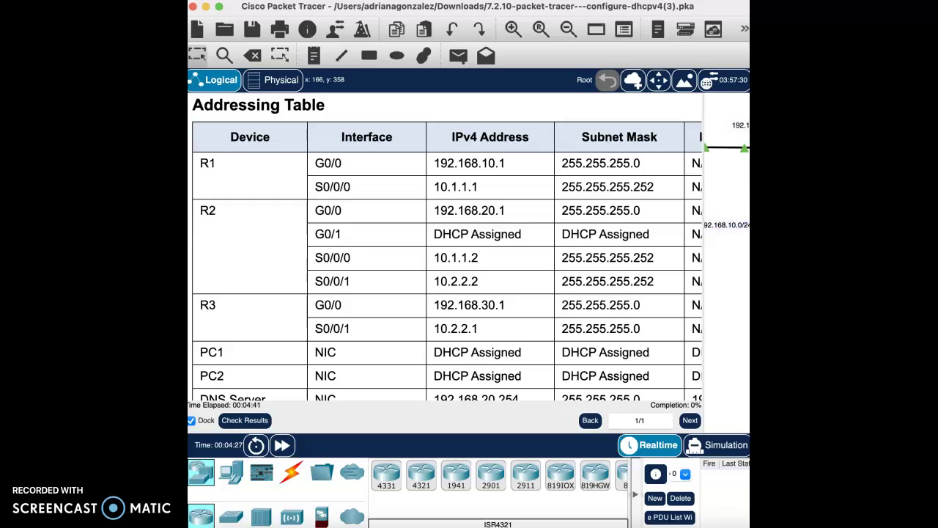
- Read the addressing table, objectives, scenario and Part 1 instructions for excluding IPv4 addresses from DHCP
{"action": "scroll", "coordinate": [531, 252], "scroll_direction": "down", "scroll_amount": 5}
{"action": "scroll", "coordinate": [530, 251], "scroll_direction": "up", "scroll_amount": 1}
{"action": "scroll", "coordinate": [531, 251], "scroll_direction": "down", "scroll_amount": 8}
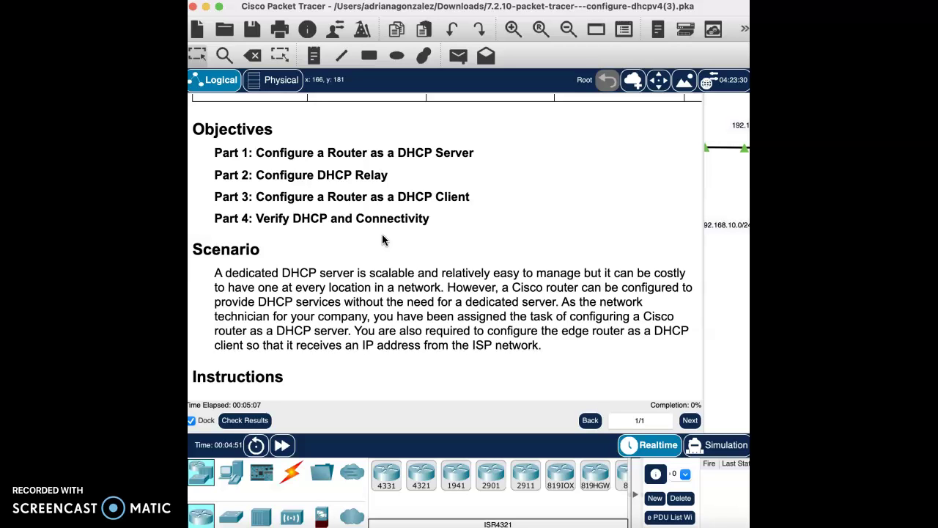
{"action": "scroll", "coordinate": [385, 245], "scroll_direction": "down", "scroll_amount": 5}
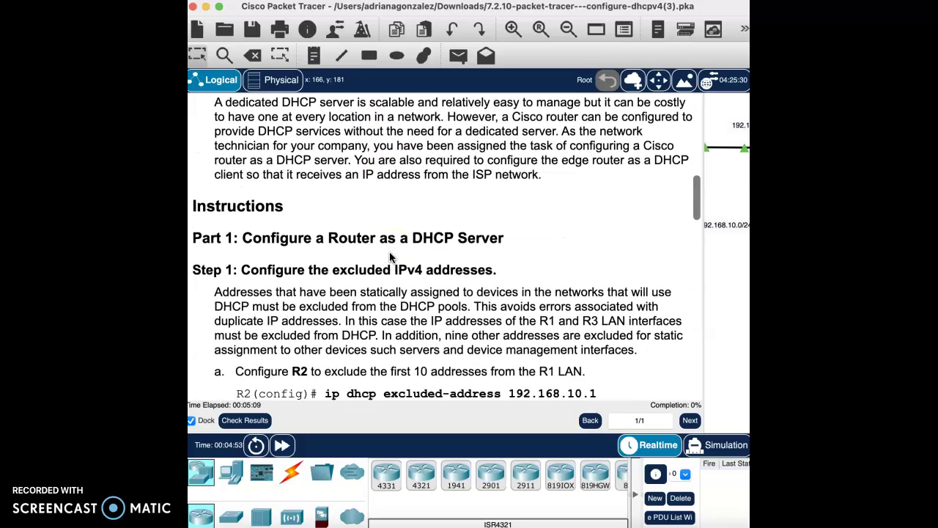
{"action": "scroll", "coordinate": [389, 256], "scroll_direction": "down", "scroll_amount": 2}
{"action": "left_click_drag", "start_coordinate": [702, 179], "coordinate": [662, 184]}
{"action": "scroll", "coordinate": [511, 258], "scroll_direction": "down", "scroll_amount": 1}
{"action": "scroll", "coordinate": [511, 258], "scroll_direction": "down", "scroll_amount": 2}
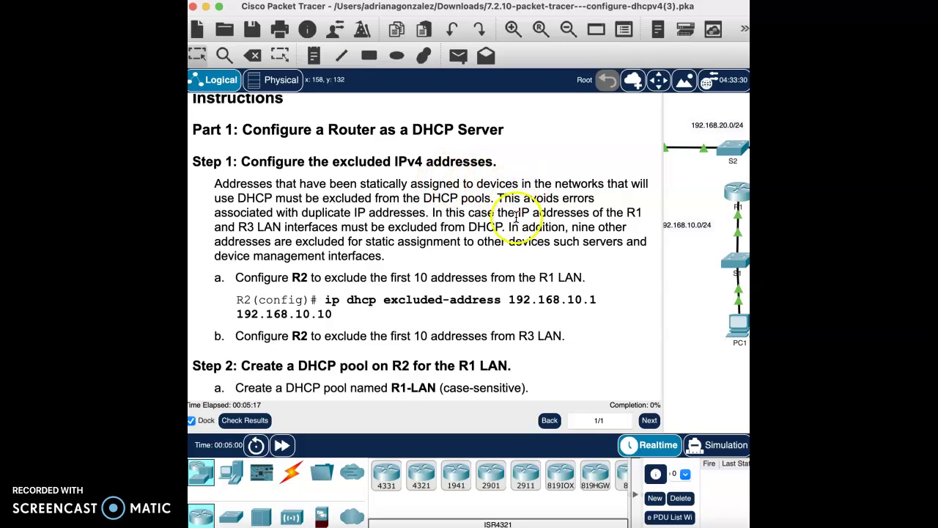
{"action": "scroll", "coordinate": [515, 220], "scroll_direction": "down", "scroll_amount": 4}
- Widen the topology view, open router R2's command line and enter global configuration mode through privileged EXEC mode
{"action": "left_click_drag", "start_coordinate": [662, 209], "coordinate": [428, 231]}
{"action": "left_click", "coordinate": [579, 151]}
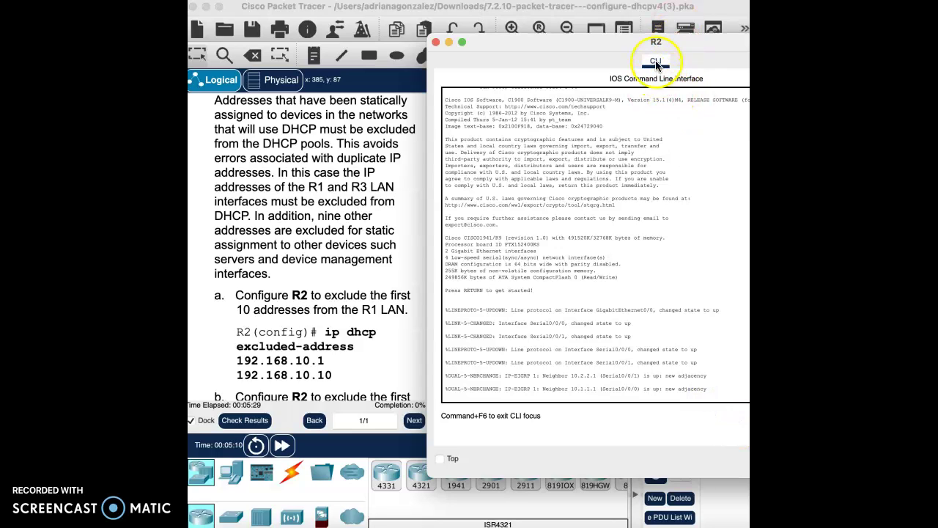
{"action": "left_click_drag", "start_coordinate": [652, 42], "coordinate": [495, 39]}
{"action": "key", "text": "Return"}
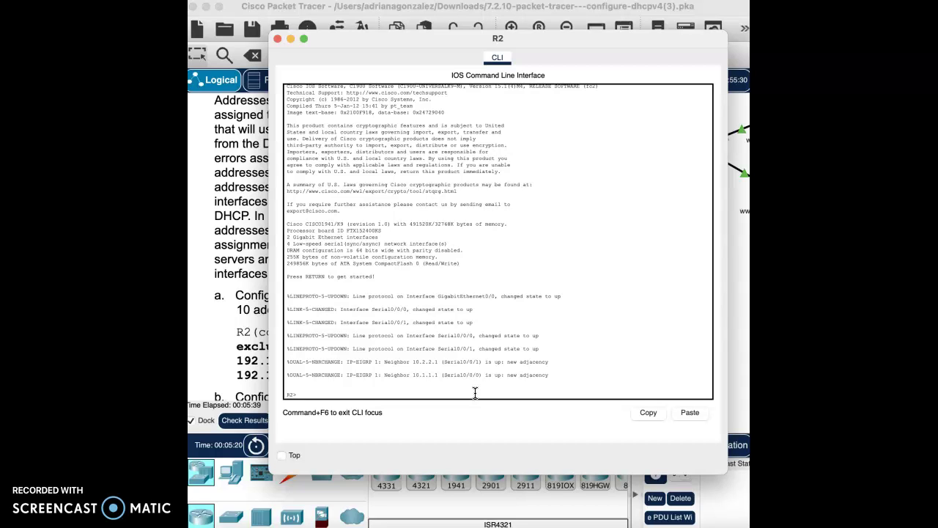
{"action": "left_click", "coordinate": [471, 407]}
{"action": "type", "text": "enable"}
{"action": "key", "text": "Return"}
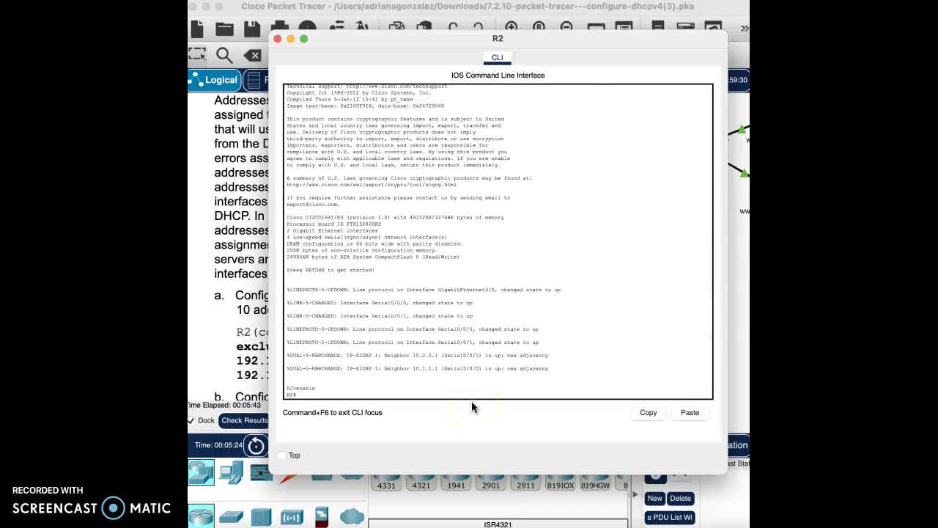
{"action": "type", "text": "configure terminal"}
{"action": "key", "text": "Return"}
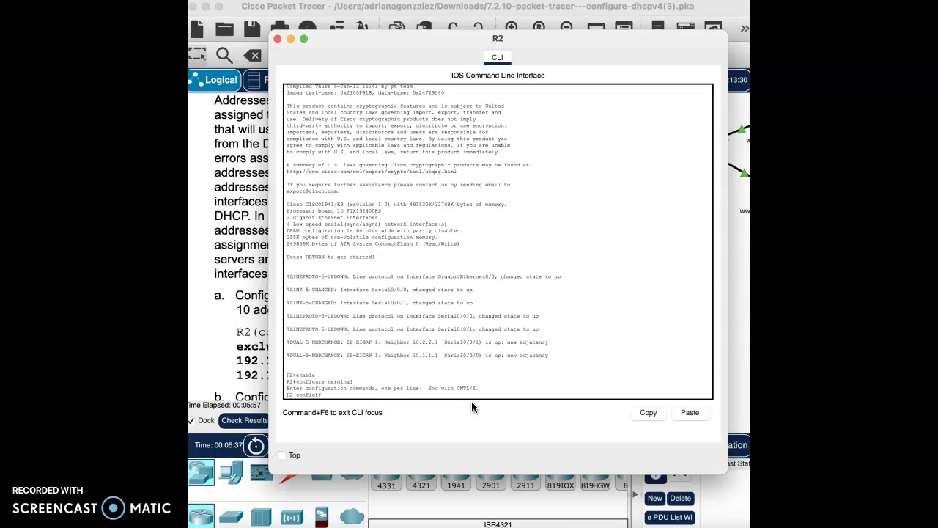
- Exclude the R1 LAN addresses 192.168.10.1 through 192.168.10.10 from DHCP on R2
{"action": "left_click_drag", "start_coordinate": [466, 38], "coordinate": [702, 60]}
{"action": "scroll", "coordinate": [322, 300], "scroll_direction": "down", "scroll_amount": 3}
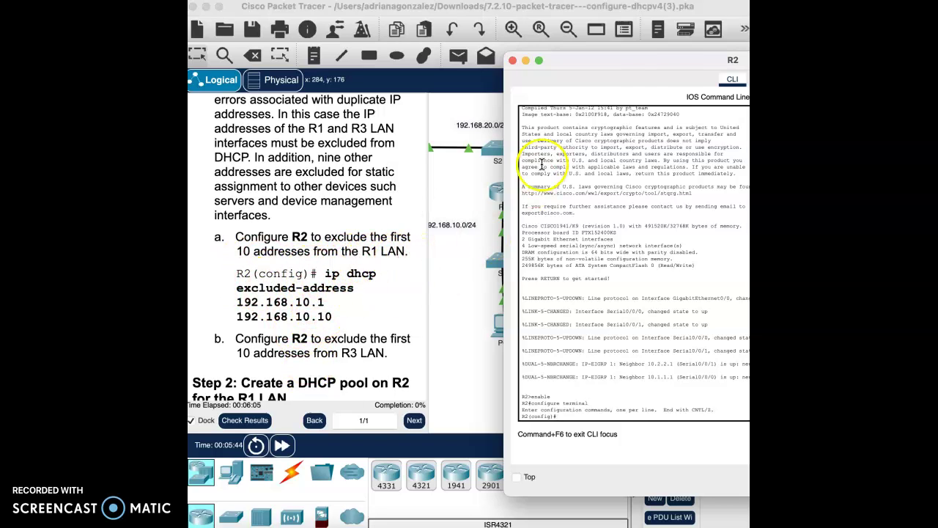
{"action": "left_click_drag", "start_coordinate": [672, 62], "coordinate": [482, 35]}
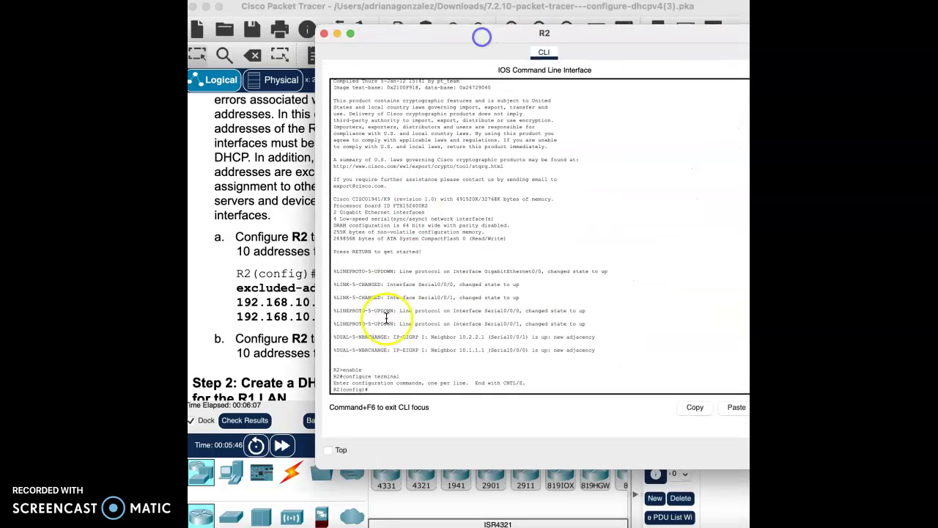
{"action": "type", "text": "ip dhcp"}
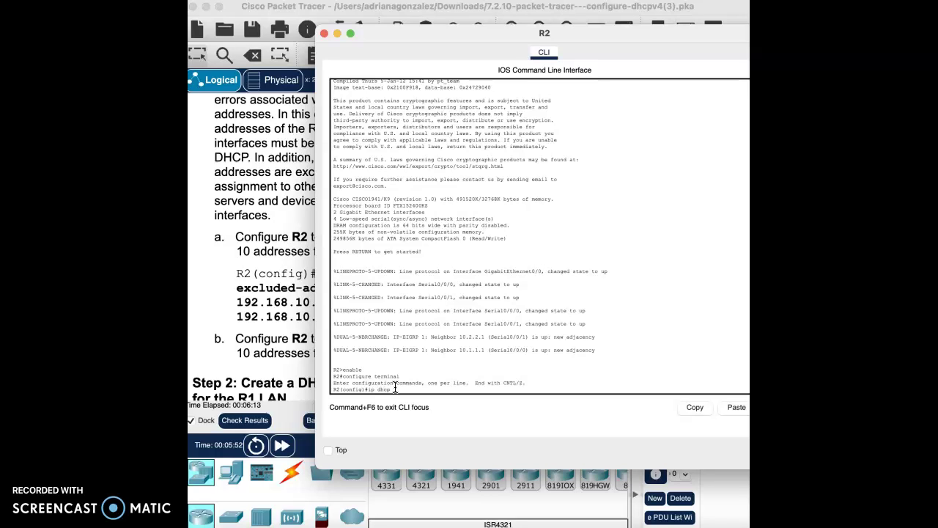
{"action": "type", "text": " excluded-address 192.168.10.1 192.168.10.10"}
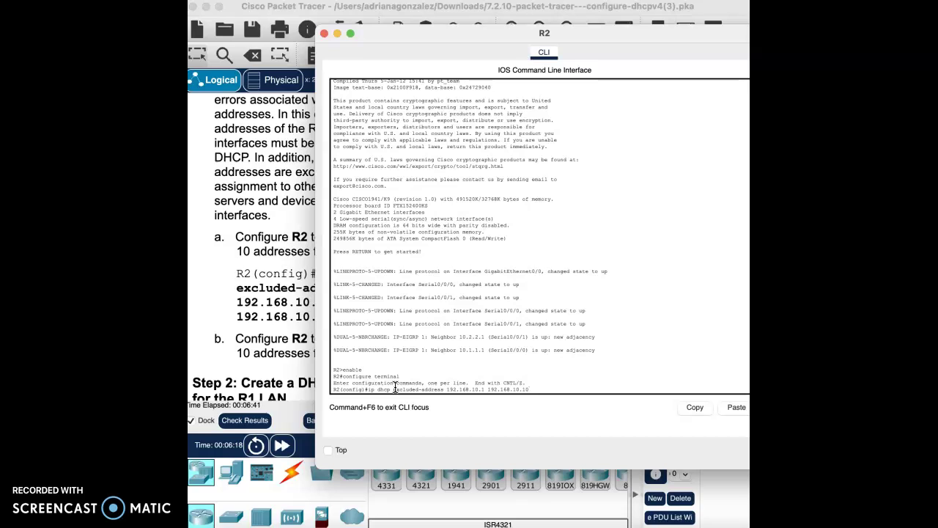
{"action": "key", "text": "Return"}
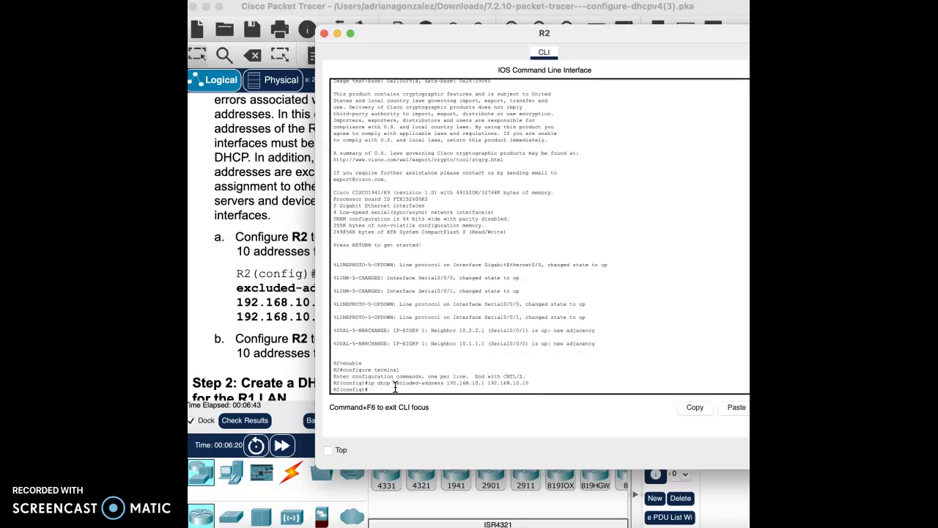
- Exclude the R3 LAN addresses 192.168.30.1 through 192.168.30.10 from DHCP on R2
{"action": "left_click_drag", "start_coordinate": [502, 41], "coordinate": [654, 55]}
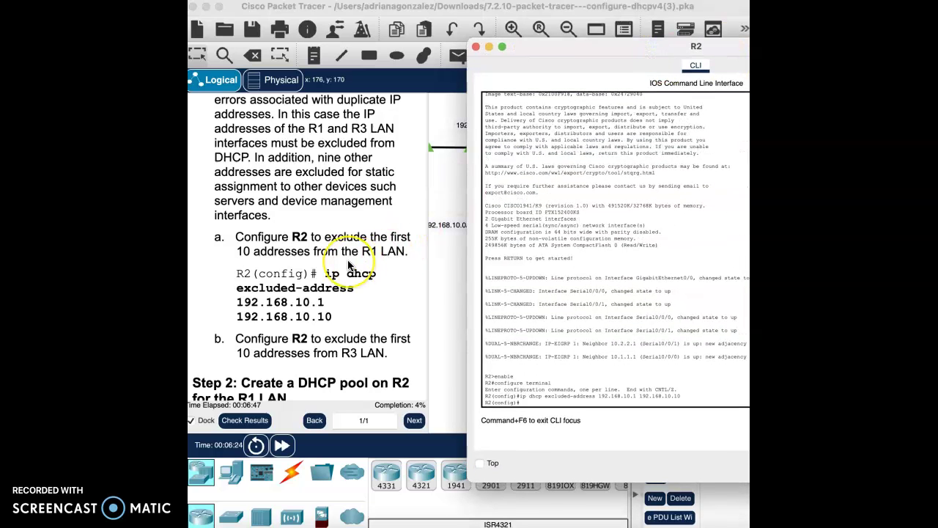
{"action": "scroll", "coordinate": [325, 256], "scroll_direction": "down", "scroll_amount": 3}
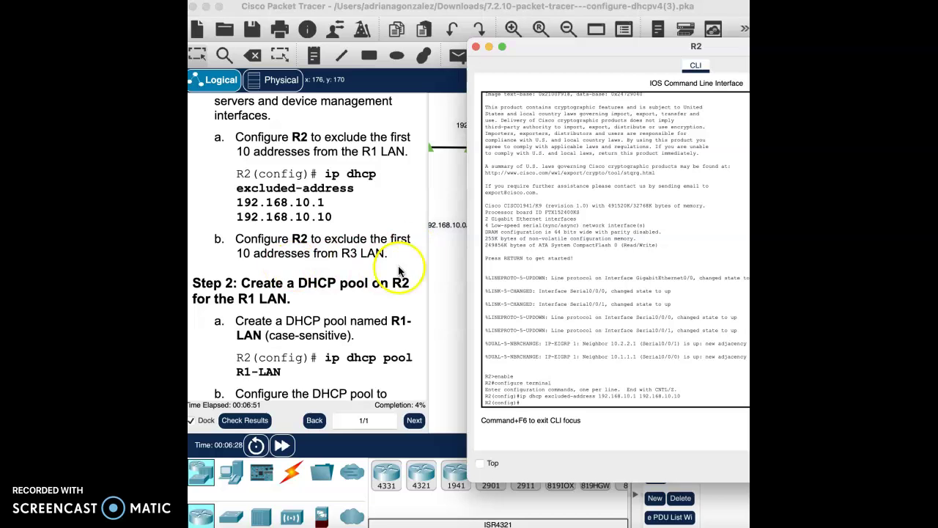
{"action": "left_click_drag", "start_coordinate": [655, 55], "coordinate": [396, 350]}
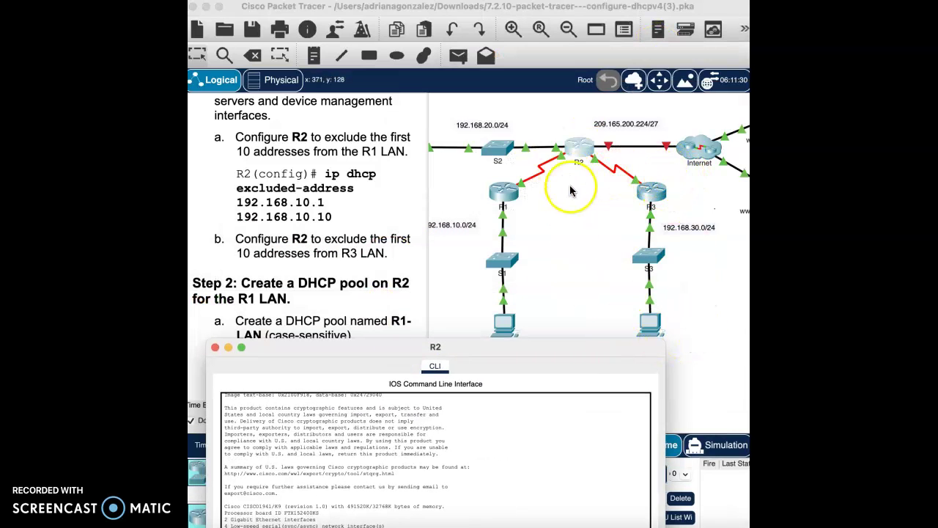
{"action": "left_click_drag", "start_coordinate": [477, 345], "coordinate": [550, 91]}
{"action": "left_click", "coordinate": [338, 451]}
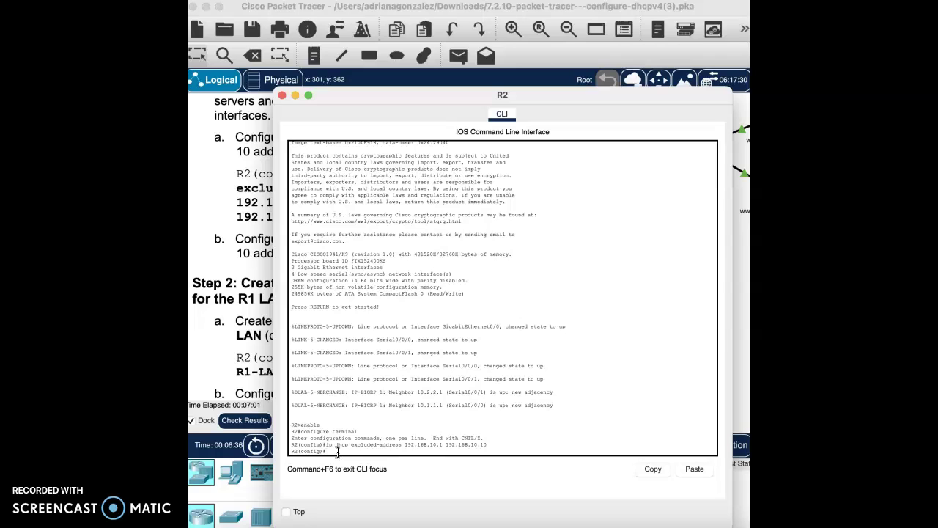
{"action": "type", "text": "ip"}
{"action": "left_click", "coordinate": [451, 465]}
{"action": "type", "text": "hcp excluded-address 192.16"}
{"action": "type", "text": "192.168.30.10"}
{"action": "left_click", "coordinate": [537, 391]}
{"action": "key", "text": "Return"}
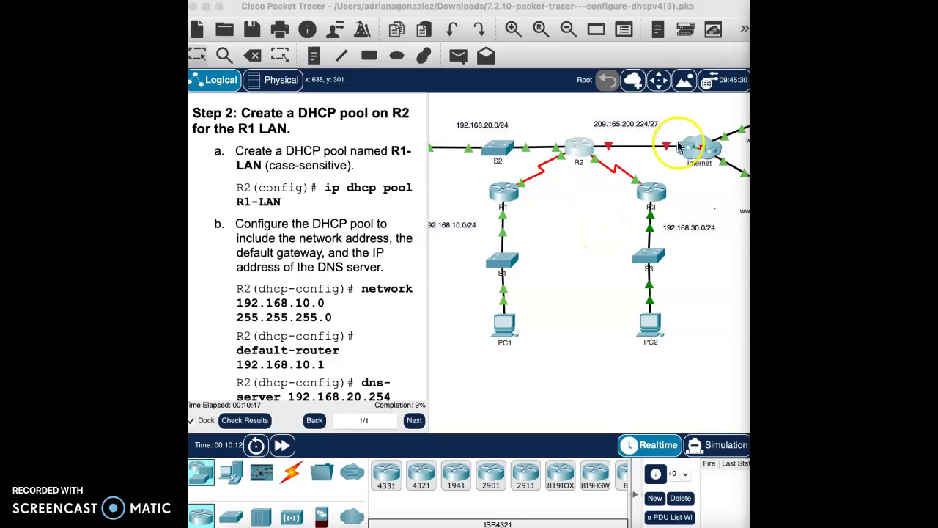
- Create a DHCP pool named R1-LAN on router R2
{"action": "left_click", "coordinate": [592, 149]}
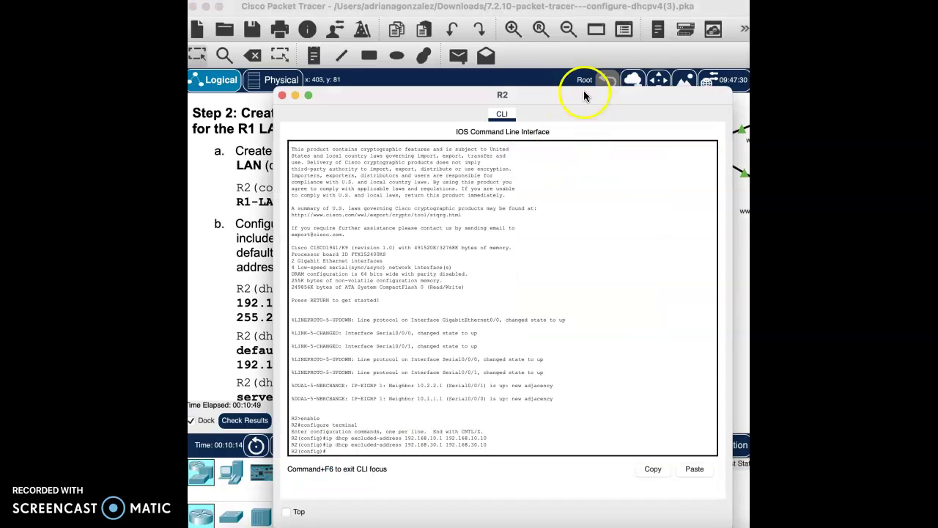
{"action": "left_click_drag", "start_coordinate": [576, 95], "coordinate": [608, 85]}
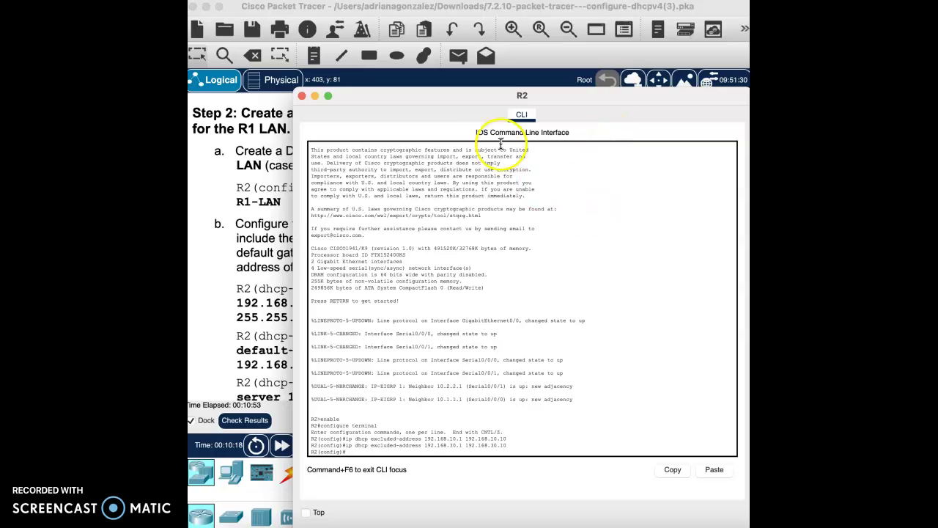
{"action": "left_click", "coordinate": [423, 207]}
{"action": "left_click_drag", "start_coordinate": [377, 94], "coordinate": [370, 291]}
{"action": "left_click_drag", "start_coordinate": [370, 287], "coordinate": [381, 63]}
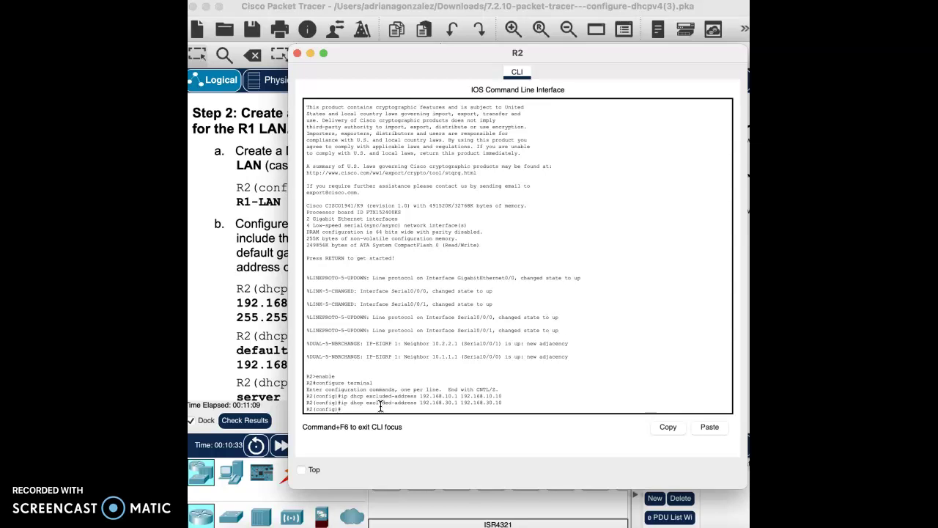
{"action": "type", "text": "ip dhcp"}
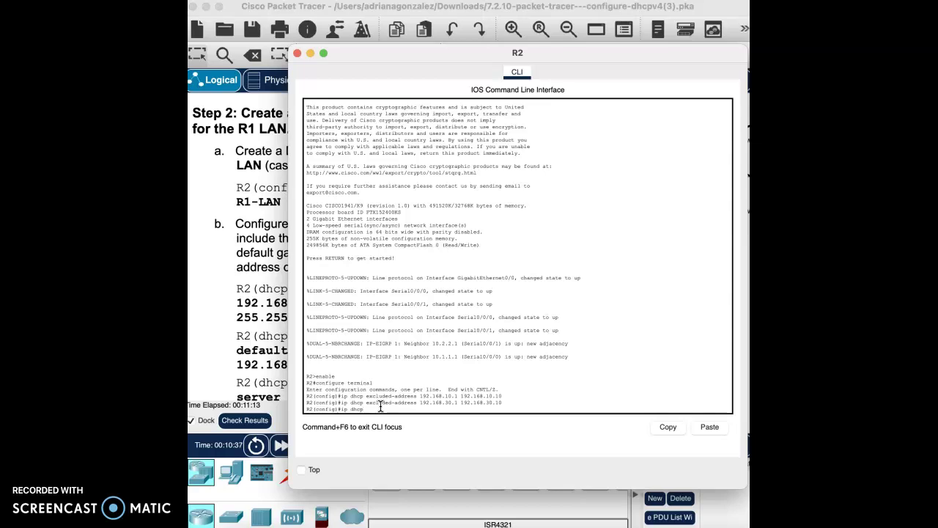
{"action": "type", "text": " pool"}
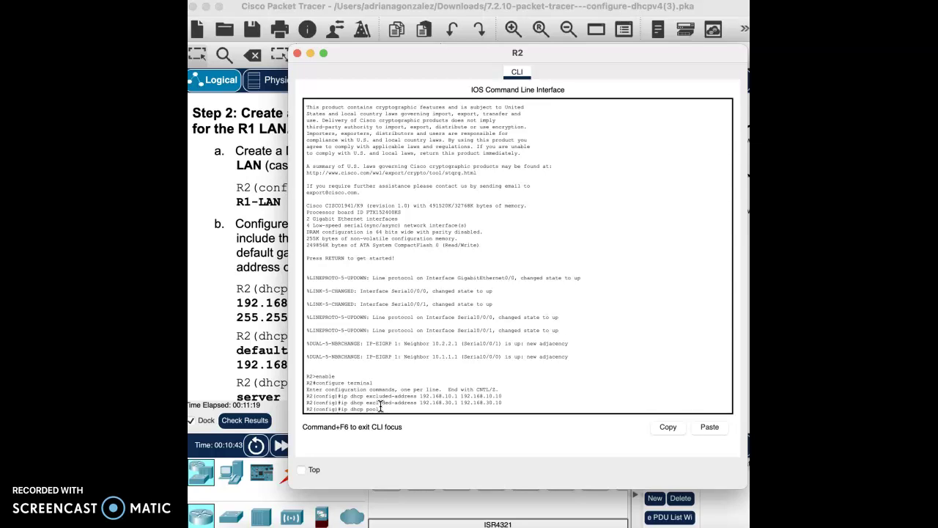
{"action": "type", "text": " R1-LAN"}
{"action": "key", "text": "Return"}
- Assign network 192.168.10.0 with mask 255.255.255.0 to the R1-LAN DHCP pool
{"action": "left_click_drag", "start_coordinate": [531, 55], "coordinate": [703, 103]}
{"action": "scroll", "coordinate": [359, 342], "scroll_direction": "down", "scroll_amount": 3}
{"action": "scroll", "coordinate": [359, 341], "scroll_direction": "up", "scroll_amount": 1}
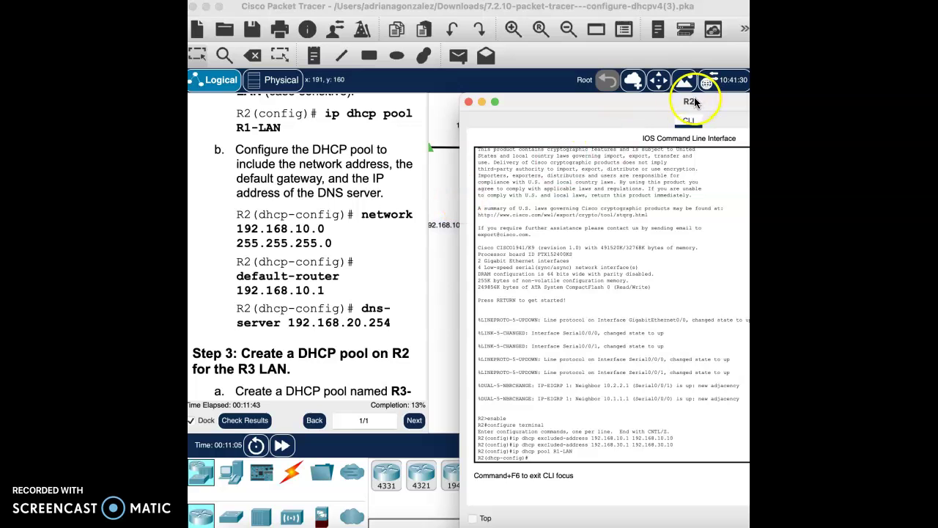
{"action": "left_click_drag", "start_coordinate": [695, 102], "coordinate": [550, 37]}
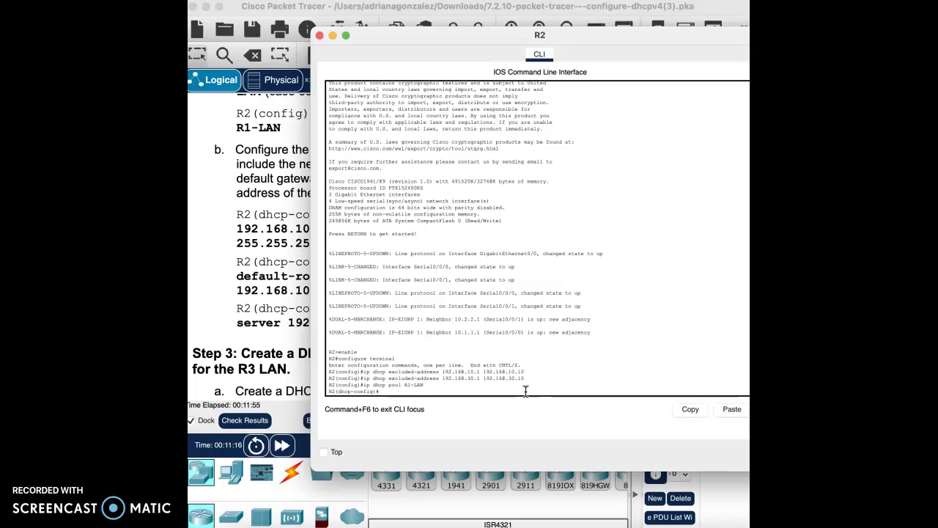
{"action": "left_click_drag", "start_coordinate": [568, 33], "coordinate": [511, 24]}
{"action": "left_click", "coordinate": [472, 383]}
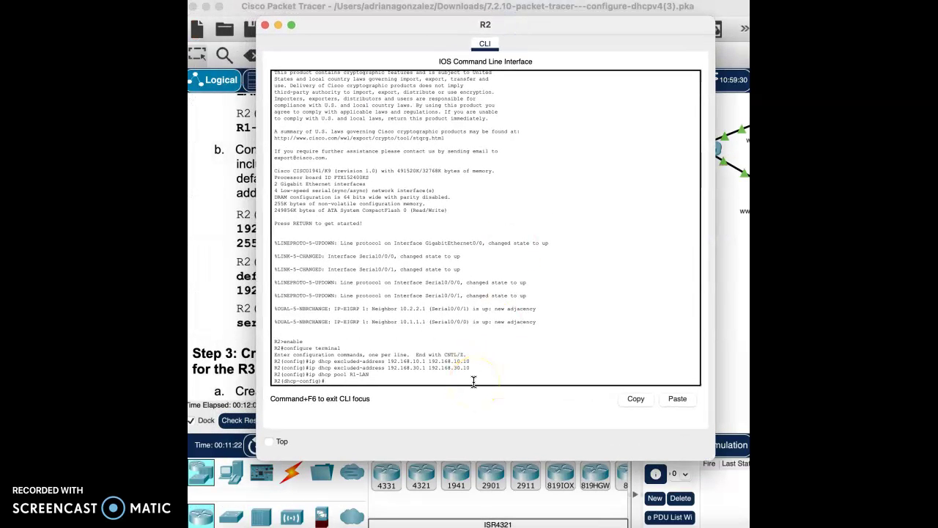
{"action": "type", "text": "network 192.168."}
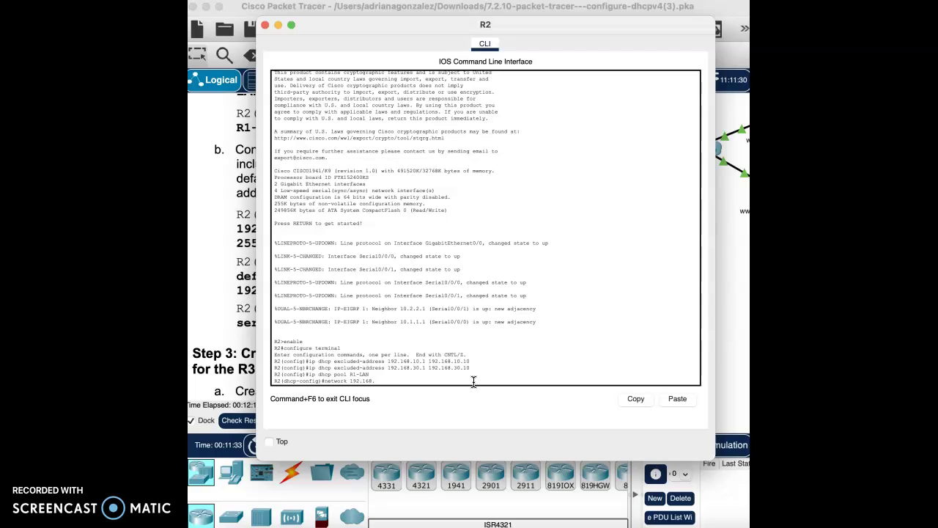
{"action": "type", "text": "10.0 255.255.255.0"}
{"action": "key", "text": "Return"}
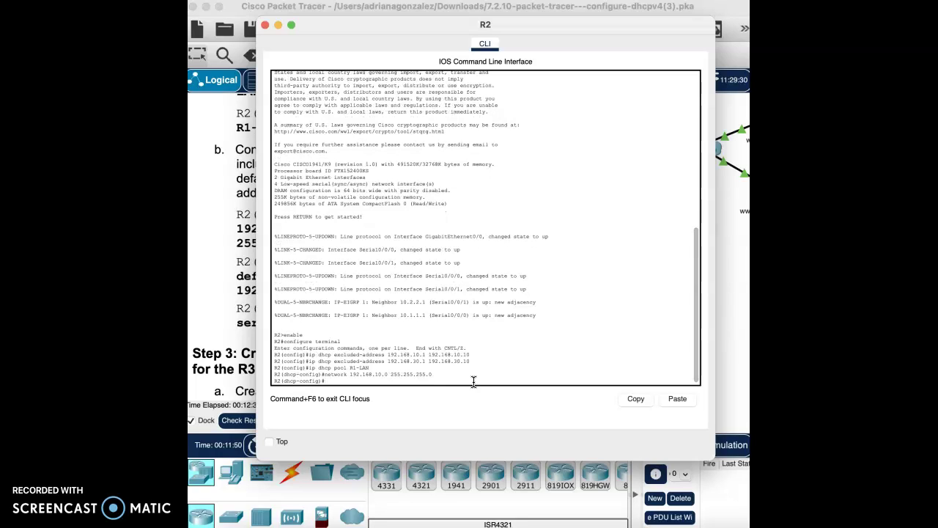
- Set the R1-LAN pool's default router to 192.168.10.1 and its DNS server to 192.168.20.254, and close R2's window
{"action": "type", "text": "default"}
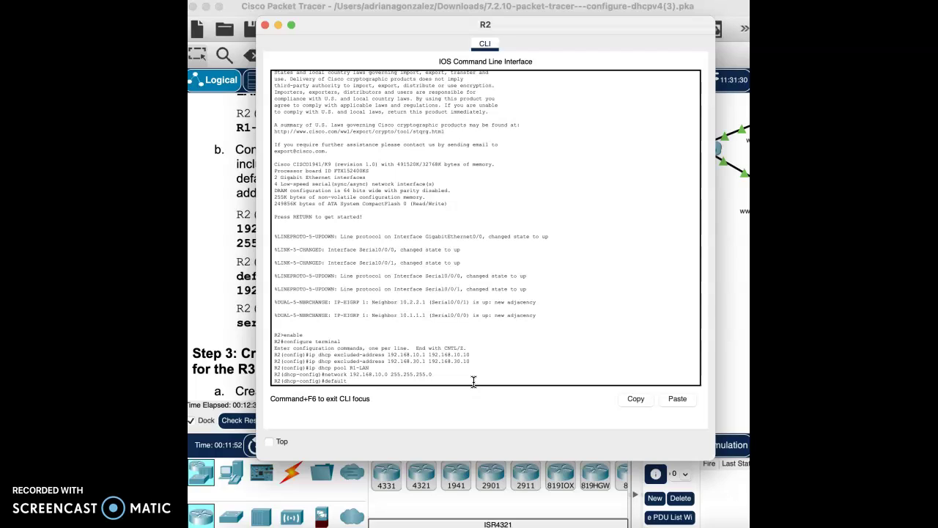
{"action": "type", "text": "-router"}
{"action": "type", "text": "192.168.10.1"}
{"action": "key", "text": "Return"}
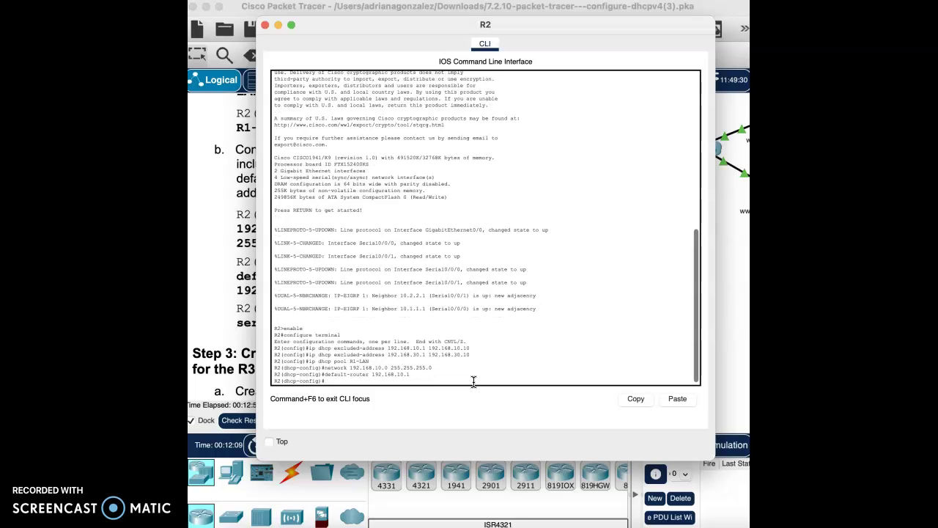
{"action": "type", "text": "dn"}
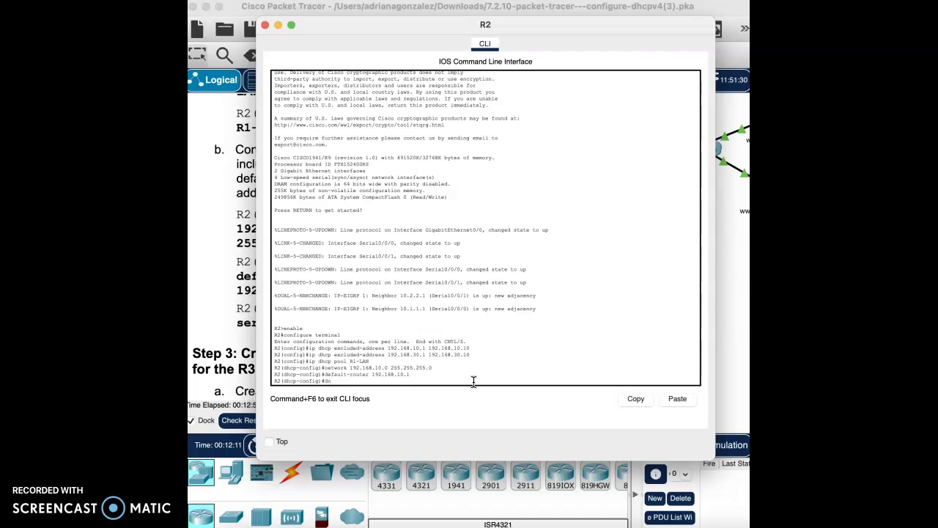
{"action": "type", "text": "s-server 192.168.20.254"}
{"action": "key", "text": "Return"}
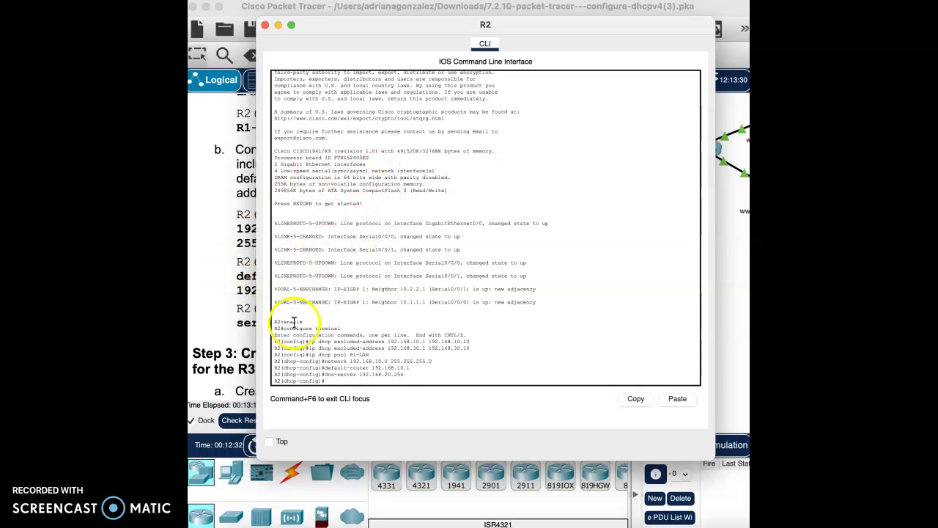
{"action": "left_click", "coordinate": [266, 26]}
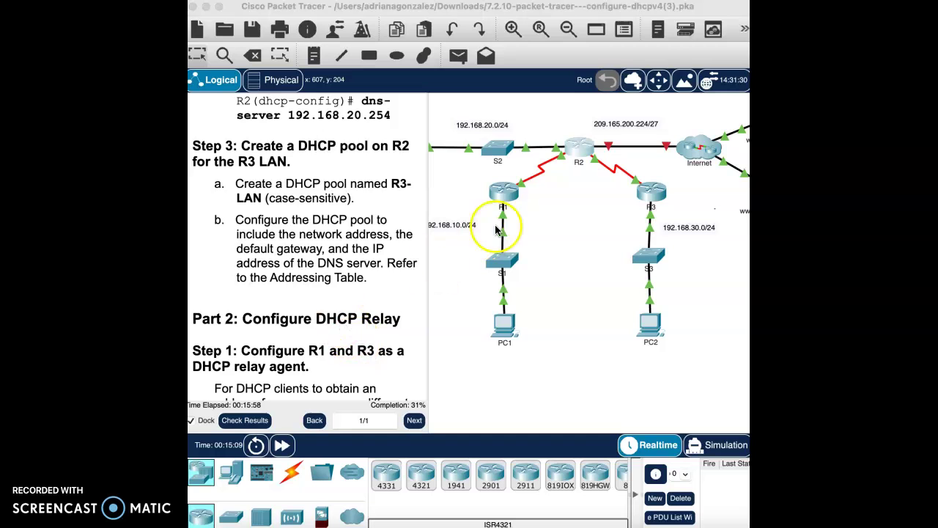
- Reopen R2's command line and create a DHCP pool named R3-LAN, following Step 3 of the instructions
{"action": "scroll", "coordinate": [374, 189], "scroll_direction": "up", "scroll_amount": 4}
{"action": "scroll", "coordinate": [352, 198], "scroll_direction": "down", "scroll_amount": 4}
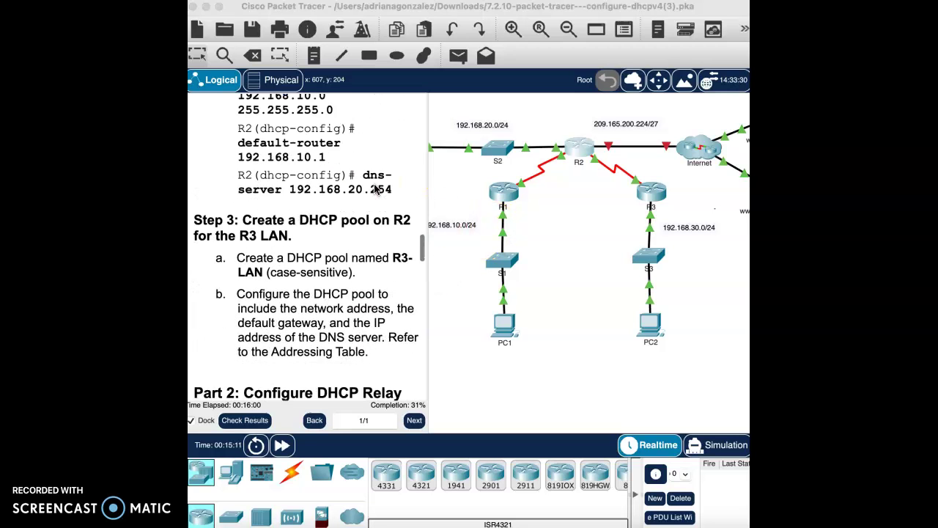
{"action": "left_click", "coordinate": [578, 147]}
{"action": "left_click", "coordinate": [502, 394]}
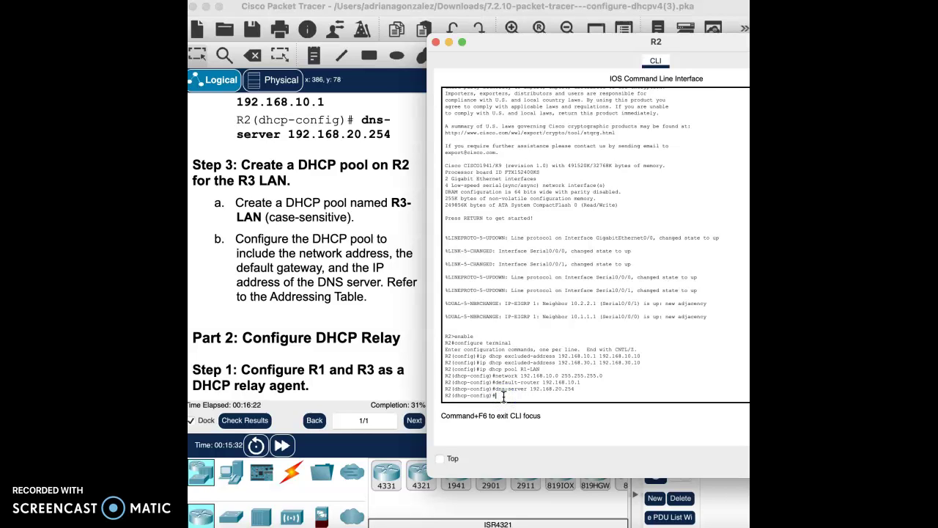
{"action": "type", "text": "ip dhcp pool R3-LAN"}
{"action": "key", "text": "Return"}
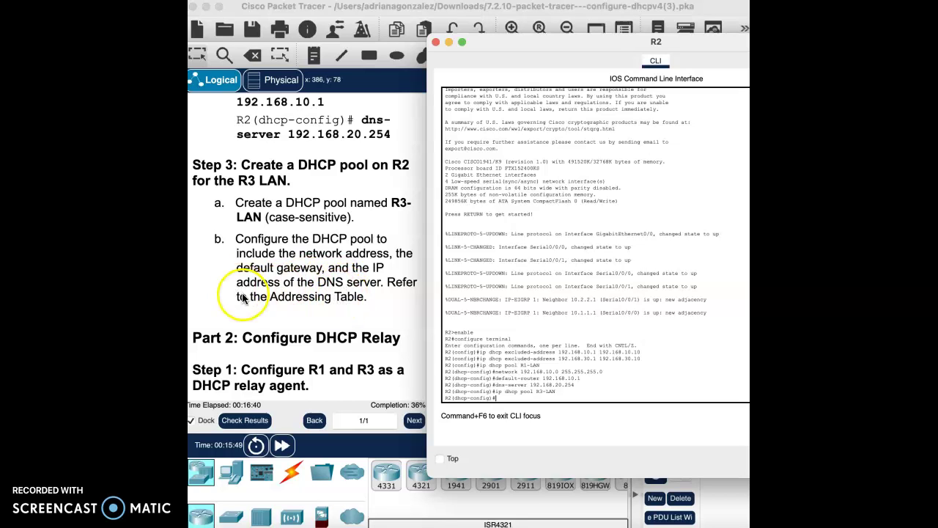
- Assign network 192.168.30.0 with mask 255.255.255.0 to the R3-LAN DHCP pool on R2
{"action": "scroll", "coordinate": [302, 158], "scroll_direction": "up", "scroll_amount": 1}
{"action": "scroll", "coordinate": [302, 158], "scroll_direction": "up", "scroll_amount": 5}
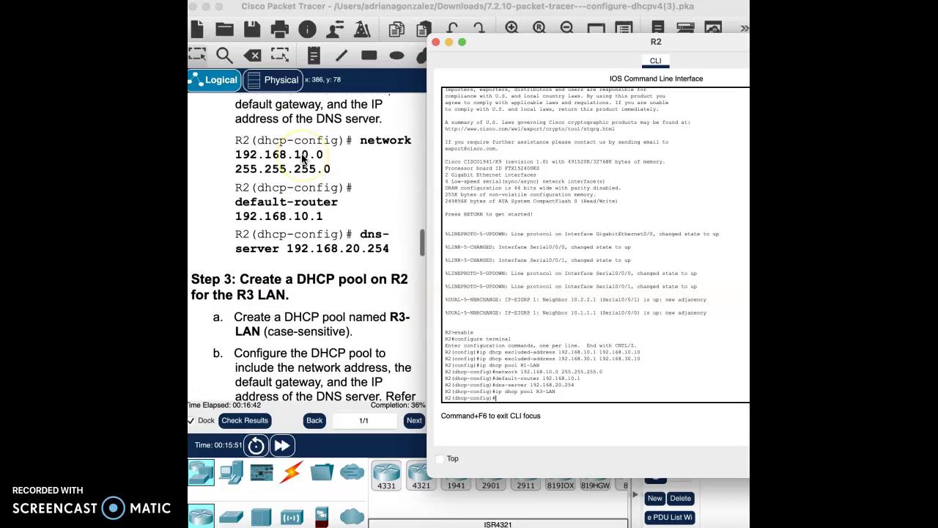
{"action": "scroll", "coordinate": [308, 271], "scroll_direction": "down", "scroll_amount": 12}
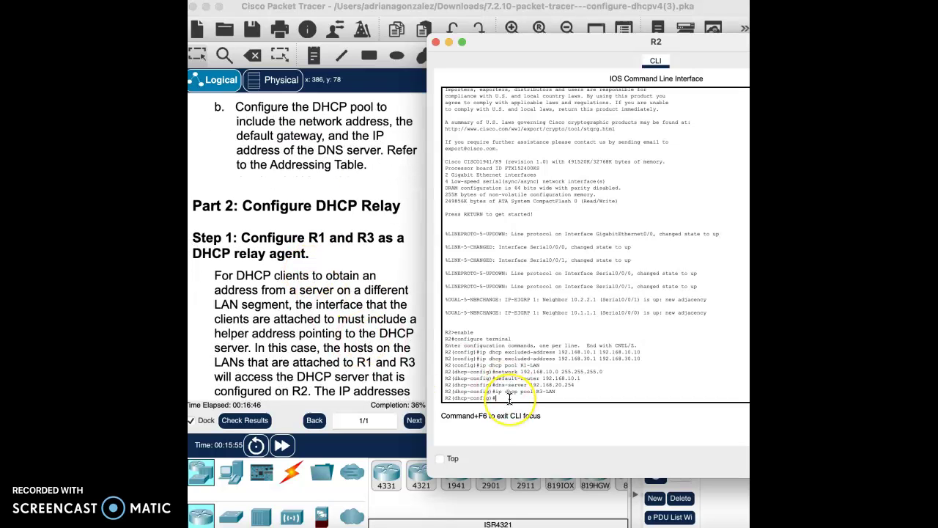
{"action": "type", "text": "eetwork"}
{"action": "left_click", "coordinate": [617, 396]}
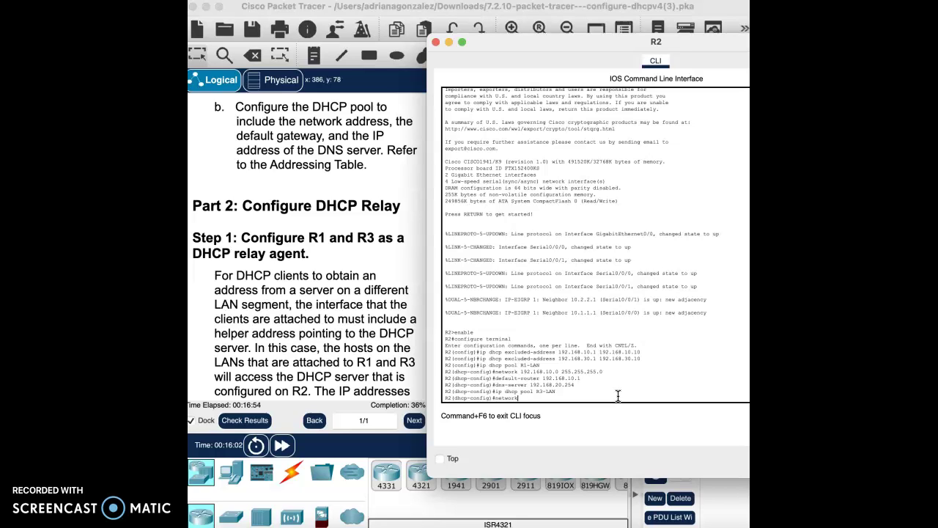
{"action": "type", "text": "19"}
{"action": "type", "text": ".168.30.0 25"}
{"action": "type", "text": "5.255.255.0"}
{"action": "key", "text": "Return"}
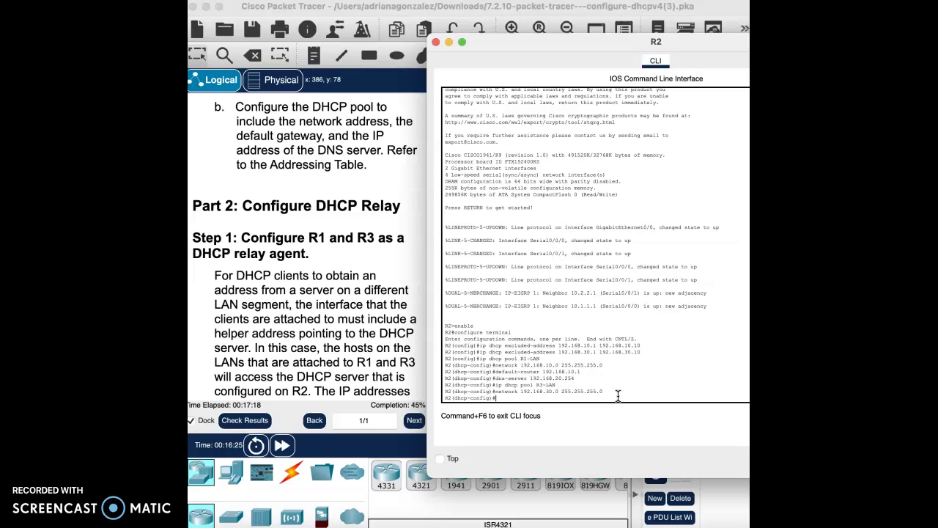
- Set the R3-LAN pool's default router to 192.168.30.1 and its DNS server to 192.168.20.254
{"action": "type", "text": "default-router"}
{"action": "type", "text": "192.168.30.1"}
{"action": "key", "text": "Return"}
{"action": "type", "text": "dns-server 192"}
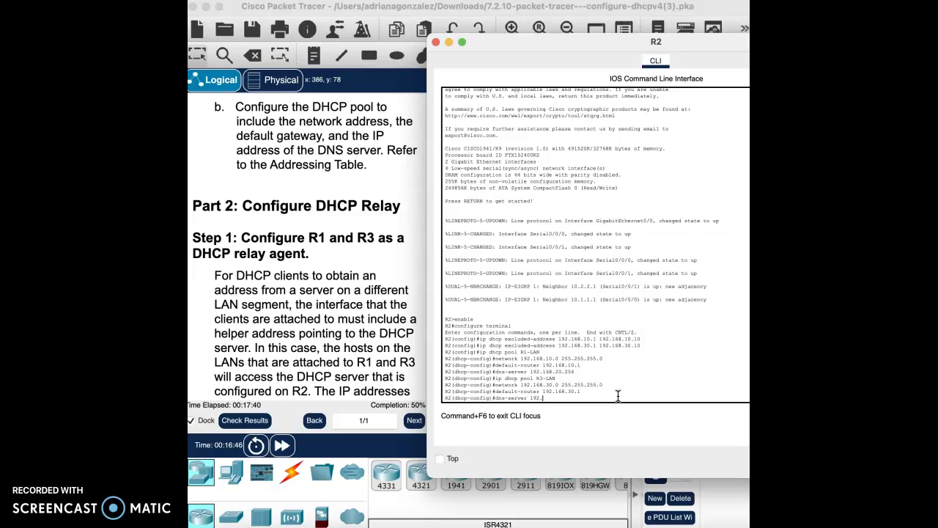
{"action": "type", "text": ".168.20.254"}
{"action": "left_click", "coordinate": [653, 383]}
{"action": "key", "text": "Return"}
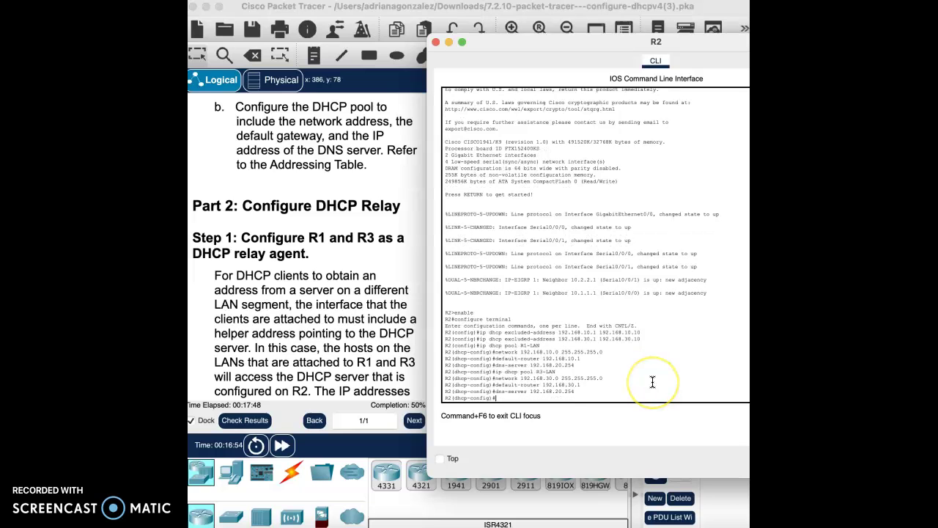
- Read the Part 2 Step 1 instructions on DHCP relay and examine the R1 and R3 LANs in the topology
{"action": "left_click", "coordinate": [588, 387]}
{"action": "scroll", "coordinate": [320, 205], "scroll_direction": "up", "scroll_amount": 5}
{"action": "scroll", "coordinate": [330, 228], "scroll_direction": "down", "scroll_amount": 5}
{"action": "scroll", "coordinate": [333, 233], "scroll_direction": "down", "scroll_amount": 5}
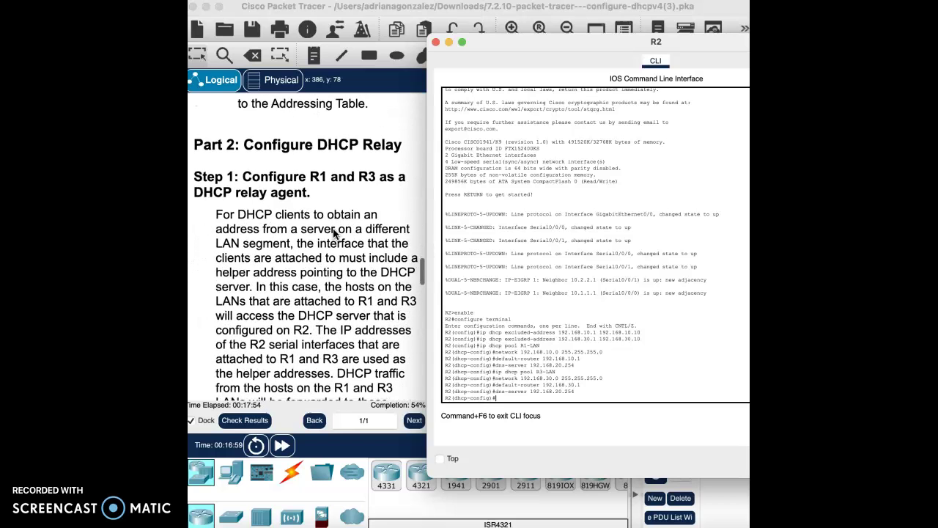
{"action": "left_click", "coordinate": [521, 254]}
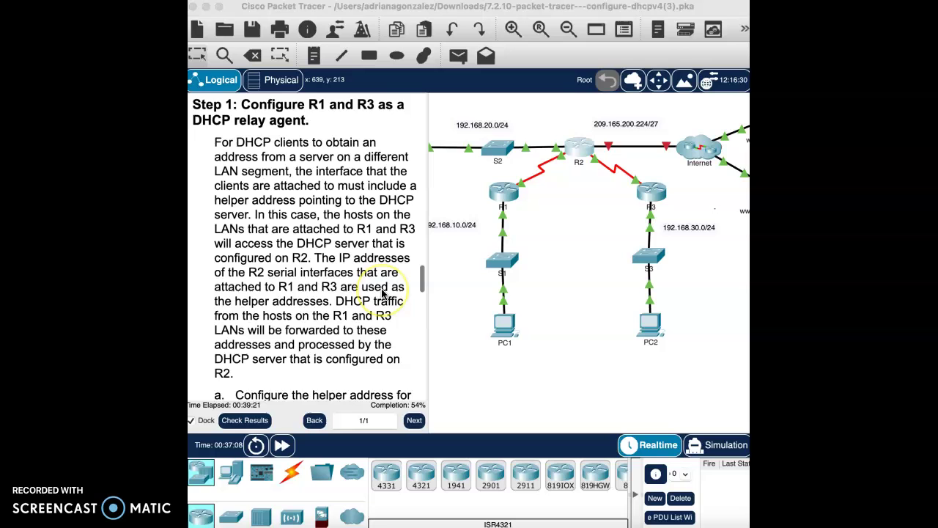
{"action": "scroll", "coordinate": [381, 293], "scroll_direction": "up", "scroll_amount": 1}
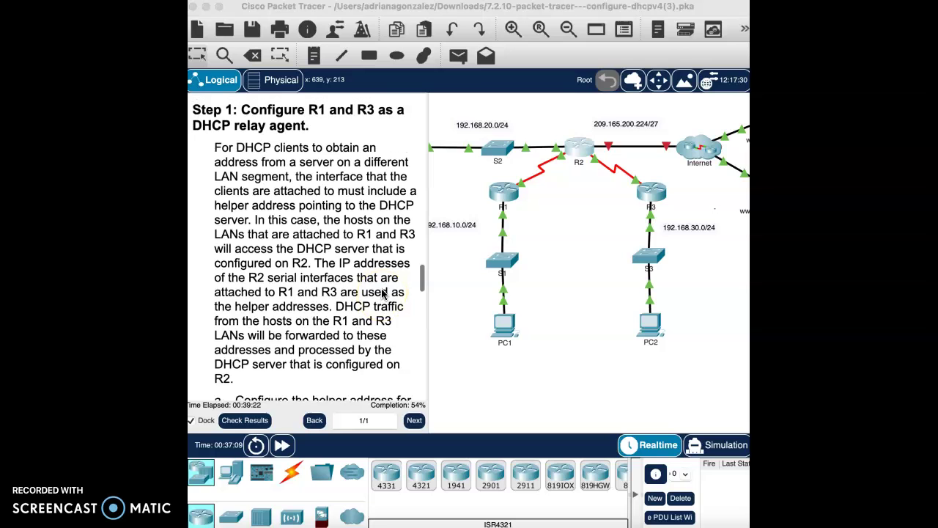
{"action": "scroll", "coordinate": [381, 293], "scroll_direction": "up", "scroll_amount": 2}
{"action": "scroll", "coordinate": [381, 293], "scroll_direction": "down", "scroll_amount": 1}
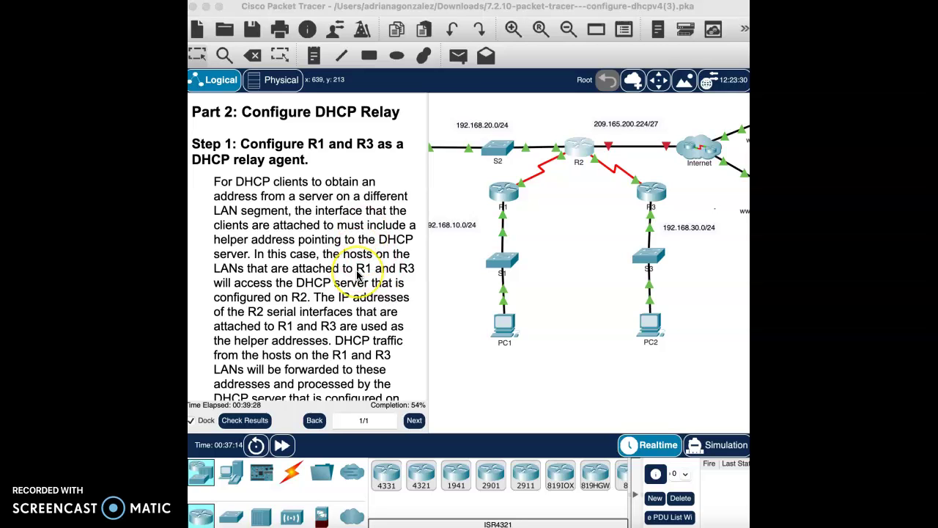
{"action": "scroll", "coordinate": [357, 274], "scroll_direction": "down", "scroll_amount": 1}
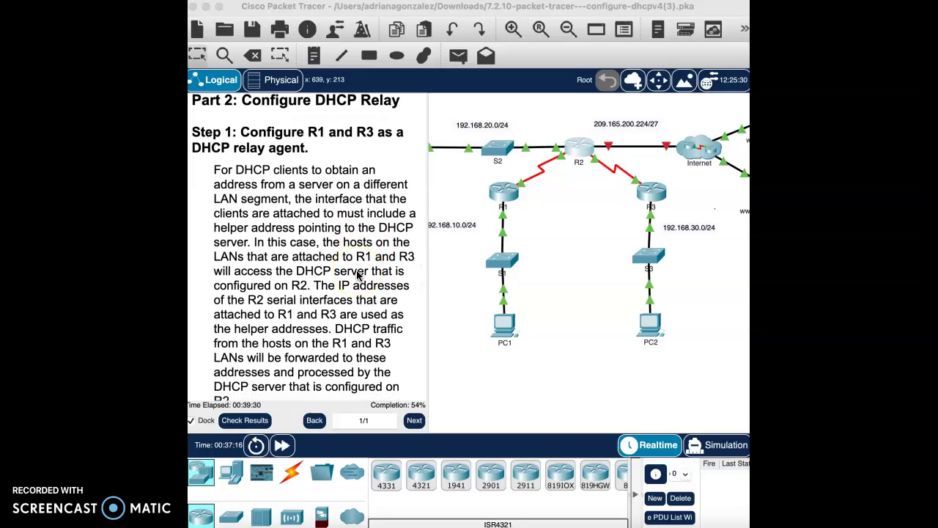
{"action": "scroll", "coordinate": [358, 274], "scroll_direction": "down", "scroll_amount": 2}
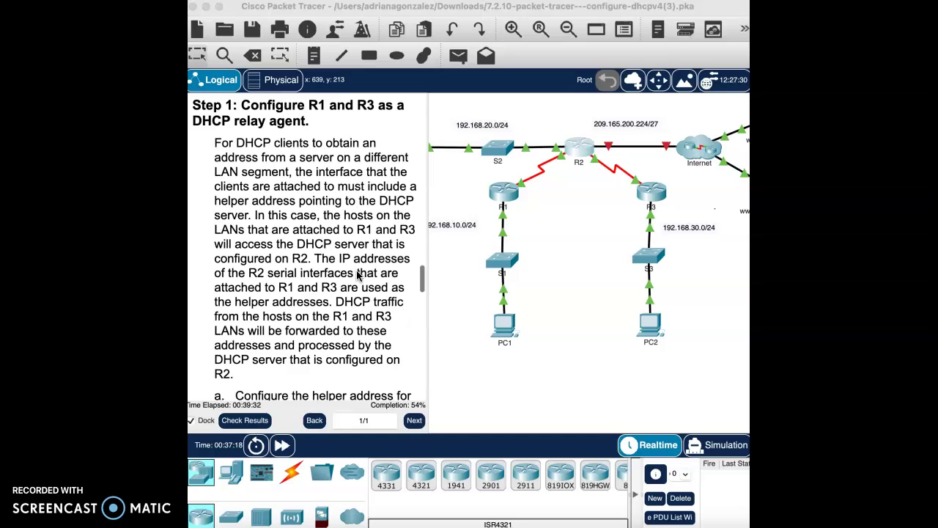
{"action": "scroll", "coordinate": [357, 274], "scroll_direction": "down", "scroll_amount": 3}
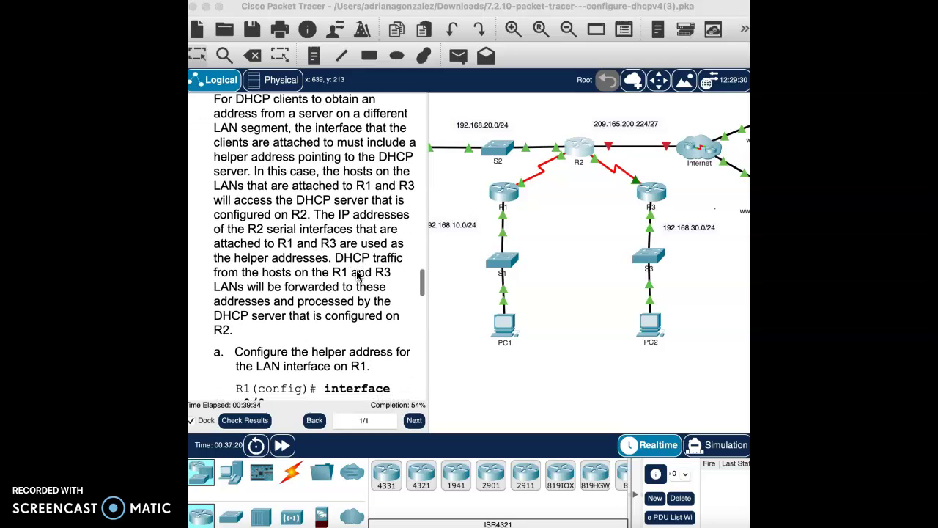
{"action": "scroll", "coordinate": [357, 274], "scroll_direction": "up", "scroll_amount": 3}
{"action": "scroll", "coordinate": [358, 274], "scroll_direction": "down", "scroll_amount": 3}
{"action": "scroll", "coordinate": [358, 274], "scroll_direction": "down", "scroll_amount": 7}
{"action": "left_click", "coordinate": [358, 273]}
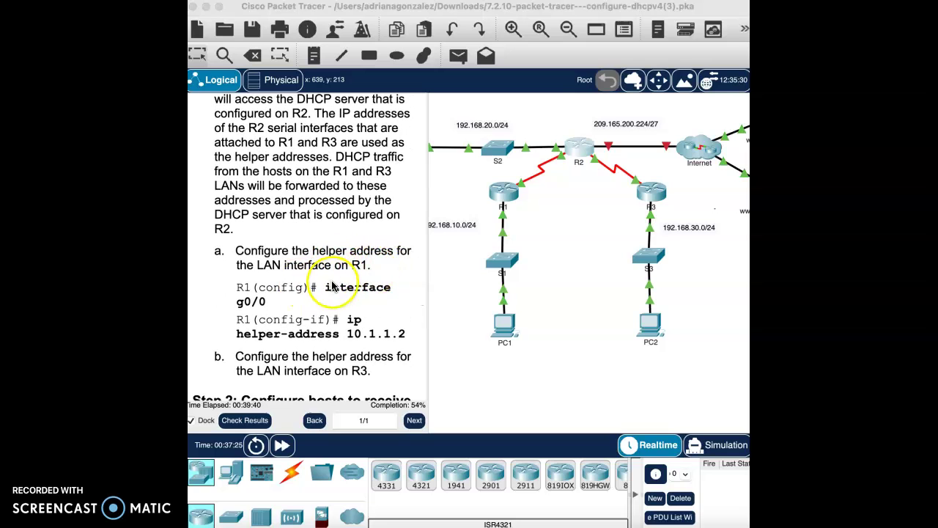
{"action": "left_click_drag", "start_coordinate": [469, 171], "coordinate": [544, 373]}
{"action": "left_click", "coordinate": [613, 188]}
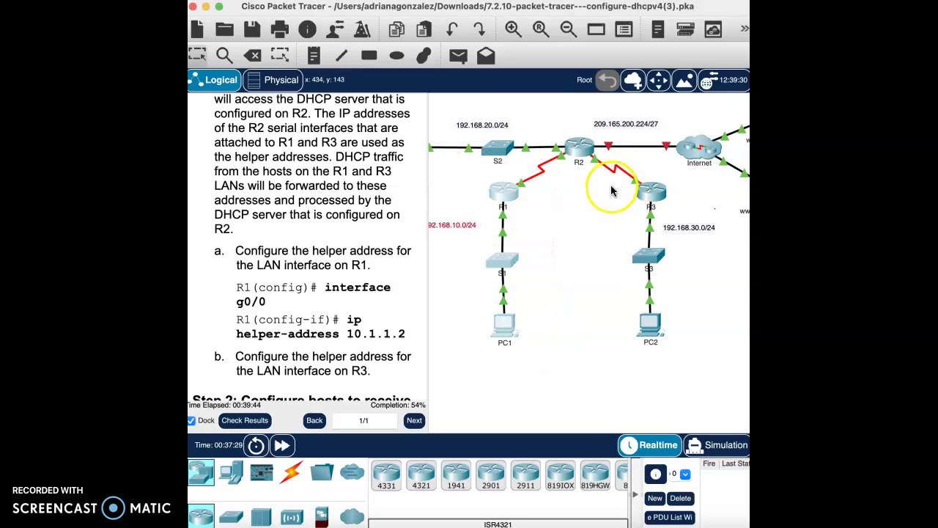
{"action": "scroll", "coordinate": [256, 320], "scroll_direction": "down", "scroll_amount": 3}
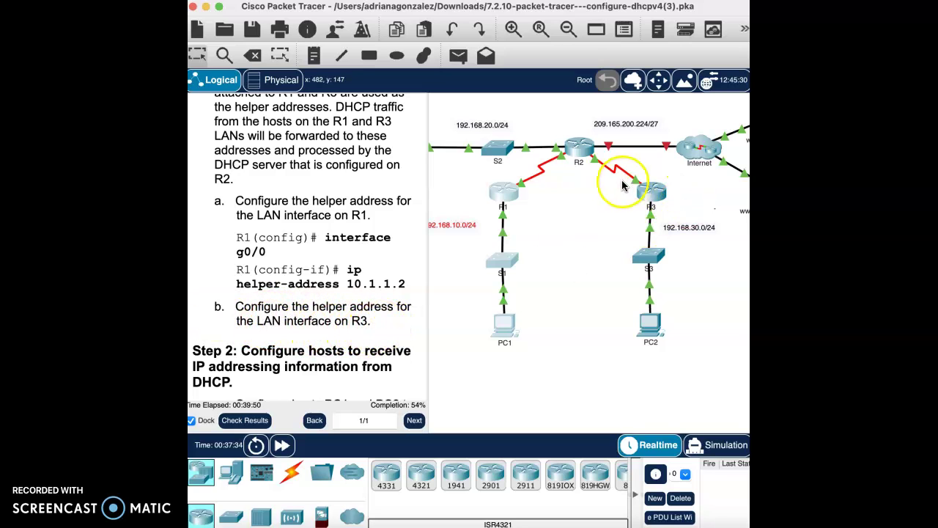
{"action": "left_click_drag", "start_coordinate": [607, 179], "coordinate": [696, 368]}
- Open router R1's command line and enter global configuration mode
{"action": "left_click", "coordinate": [503, 189]}
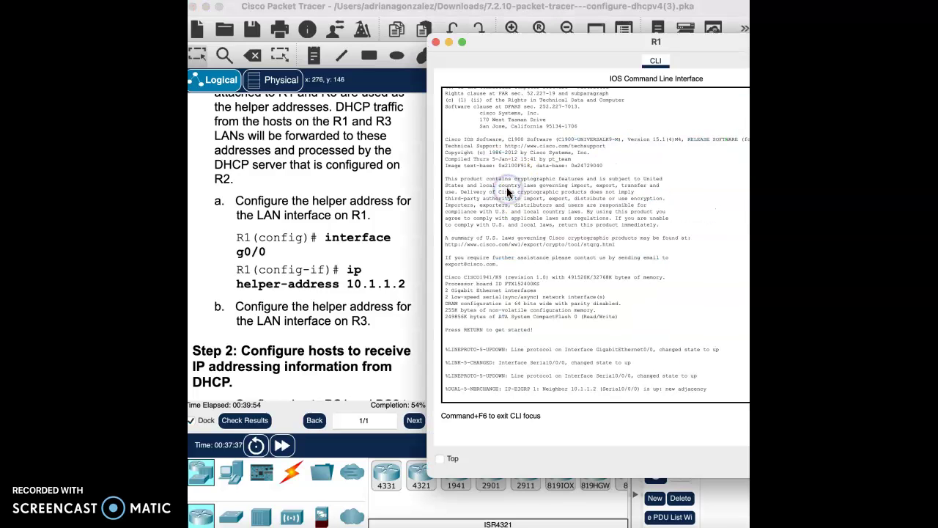
{"action": "left_click_drag", "start_coordinate": [700, 43], "coordinate": [519, 33]}
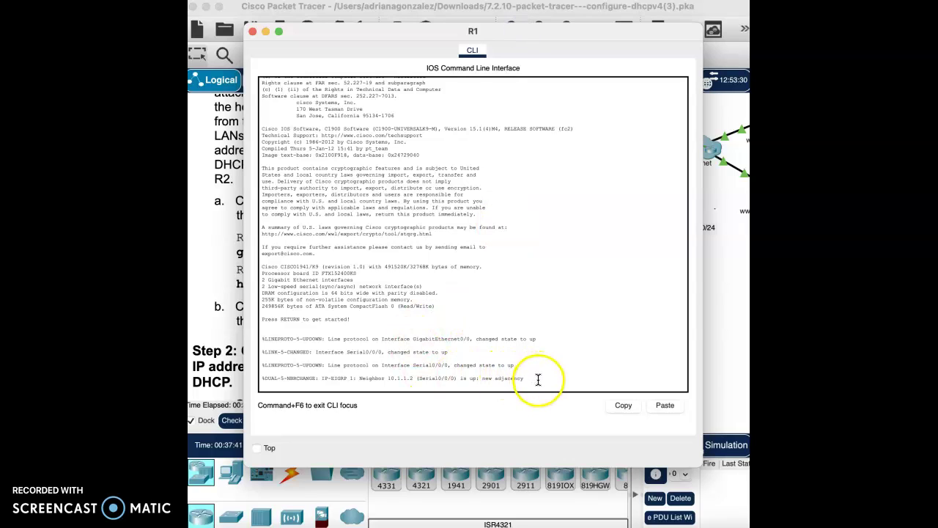
{"action": "key", "text": "Return"}
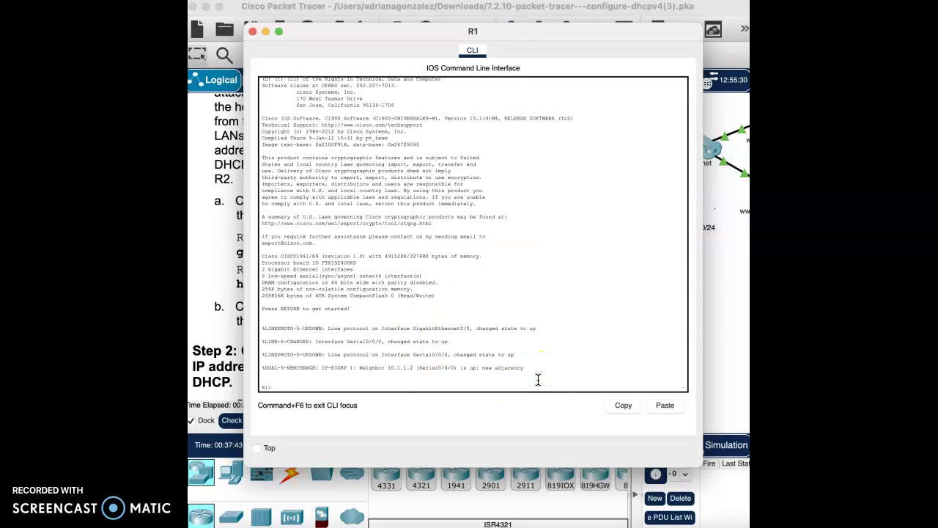
{"action": "type", "text": "enable"}
{"action": "key", "text": "Return"}
{"action": "type", "text": "configure"}
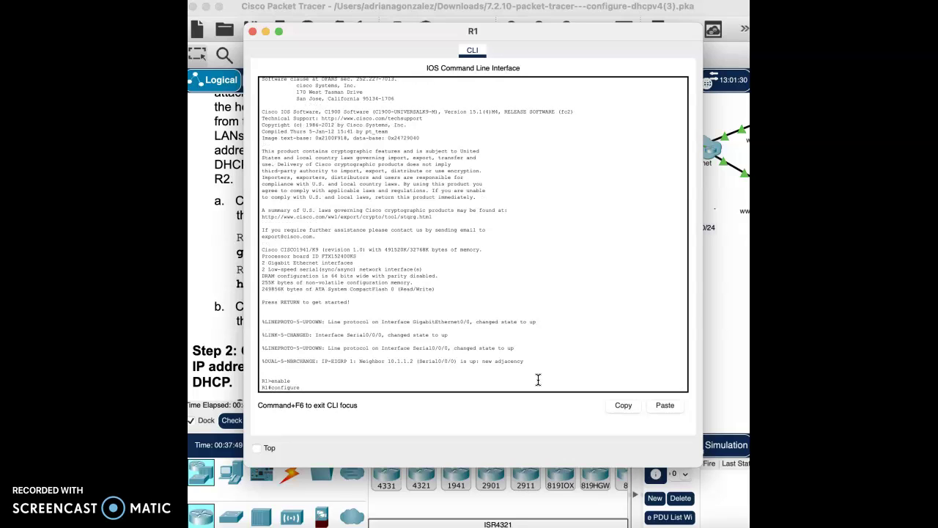
{"action": "type", "text": " terminal"}
{"action": "key", "text": "Return"}
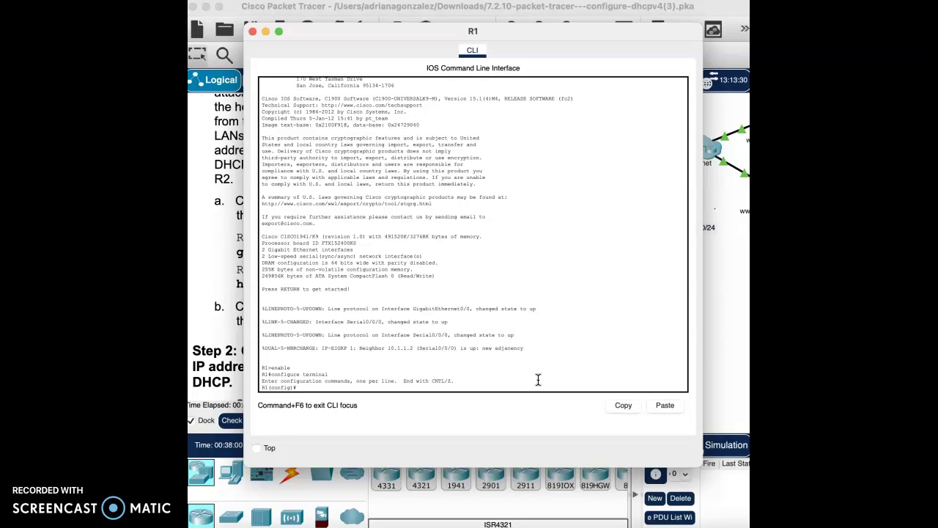
- Set the IP helper address 10.1.1.2 on R1's g0/0 interface and close R1's window
{"action": "left_click", "coordinate": [440, 37]}
{"action": "left_click_drag", "start_coordinate": [440, 37], "coordinate": [507, 36]}
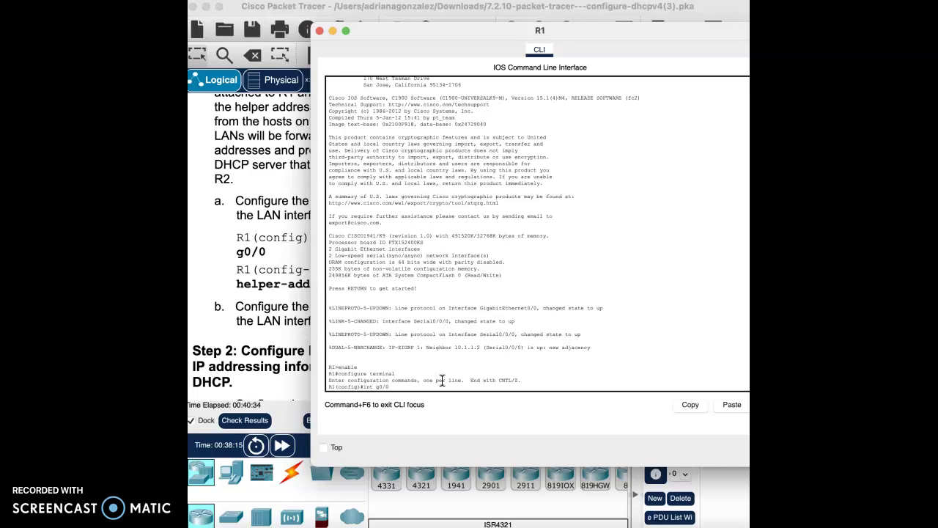
{"action": "key", "text": "Return"}
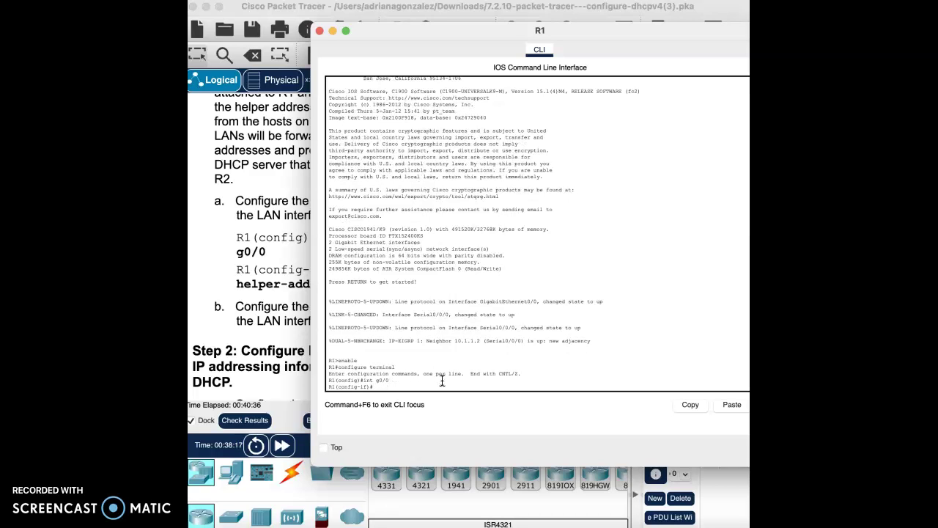
{"action": "type", "text": "ip helper-address 10.1.1.2"}
{"action": "key", "text": "Return"}
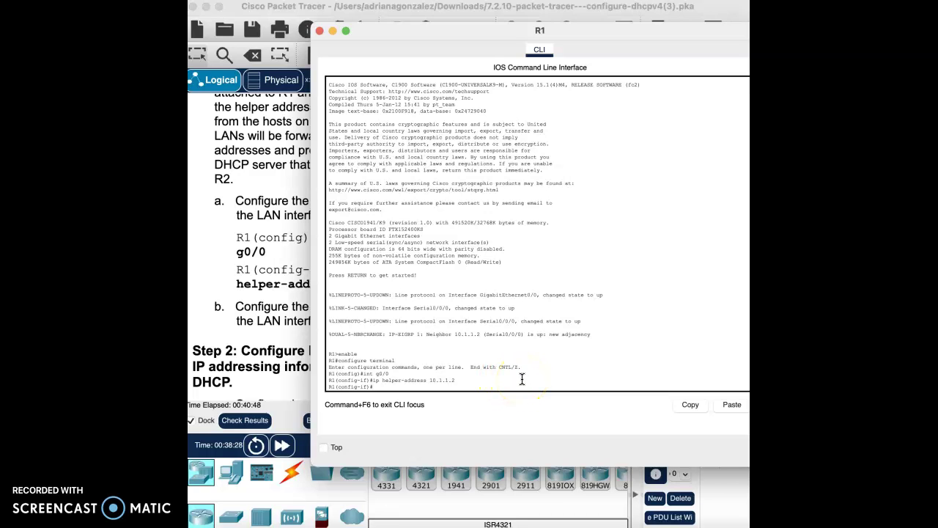
{"action": "left_click", "coordinate": [320, 30]}
- Open router R3's command line and enter global configuration mode
{"action": "left_click_drag", "start_coordinate": [604, 182], "coordinate": [708, 384]}
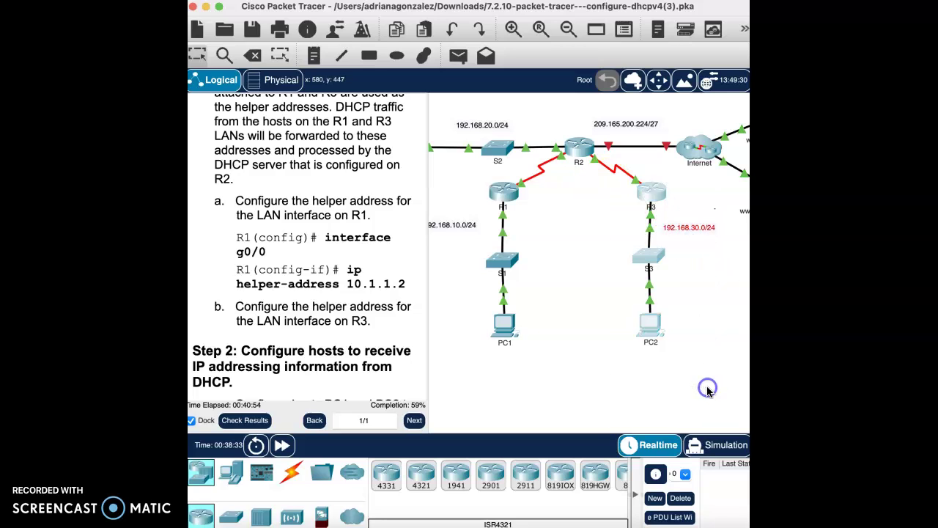
{"action": "left_click", "coordinate": [652, 192]}
{"action": "left_click_drag", "start_coordinate": [703, 41], "coordinate": [533, 42]}
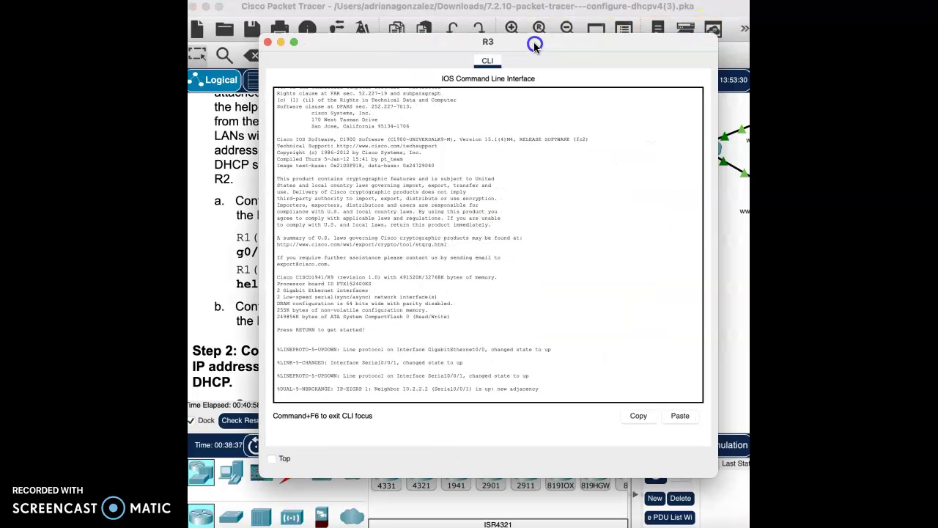
{"action": "left_click", "coordinate": [412, 397]}
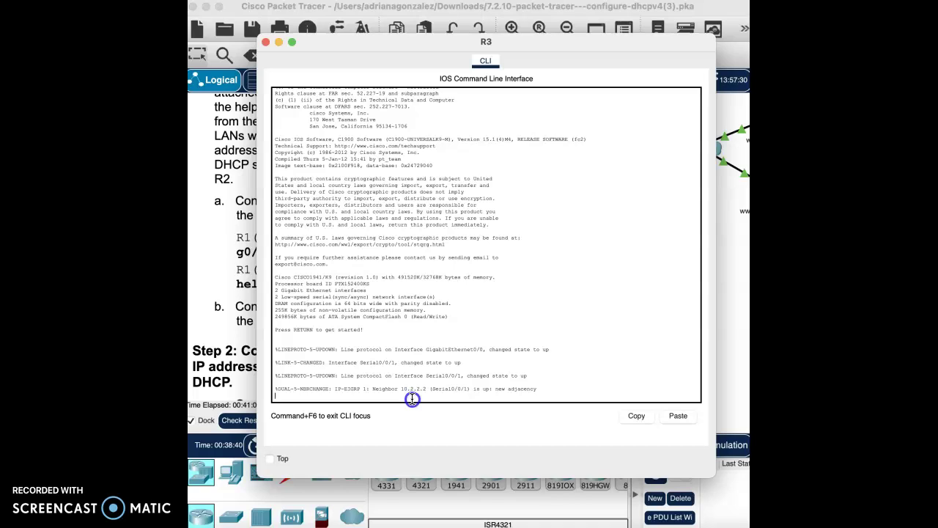
{"action": "key", "text": "Return"}
{"action": "type", "text": "enable"}
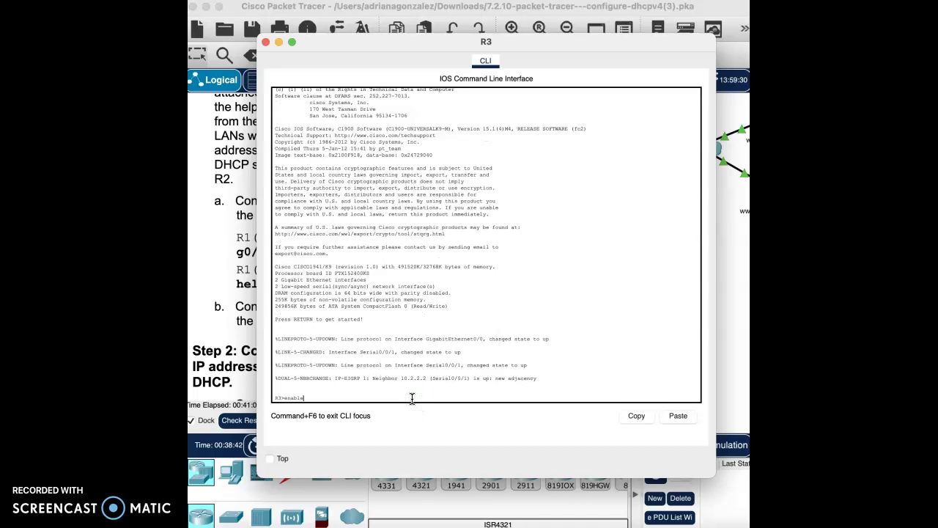
{"action": "key", "text": "Return"}
{"action": "type", "text": "config"}
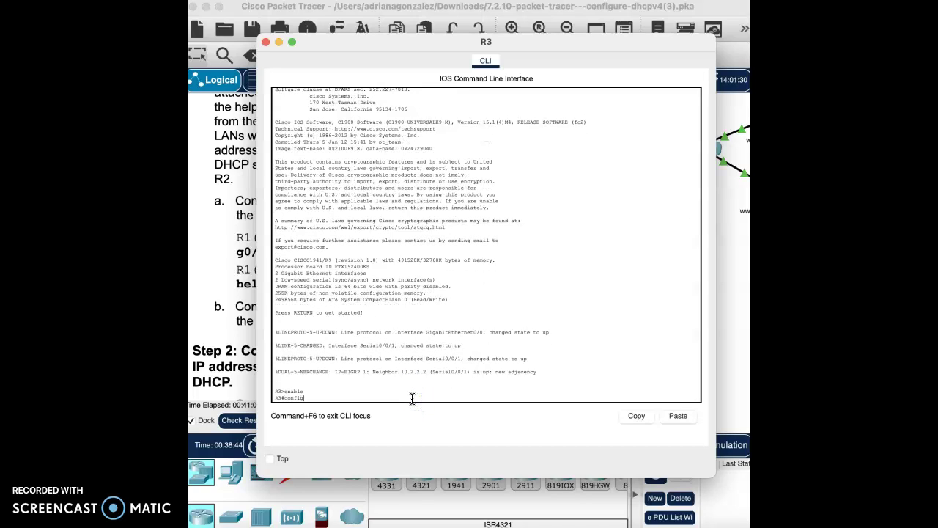
{"action": "type", "text": "ure terminal"}
{"action": "key", "text": "Return"}
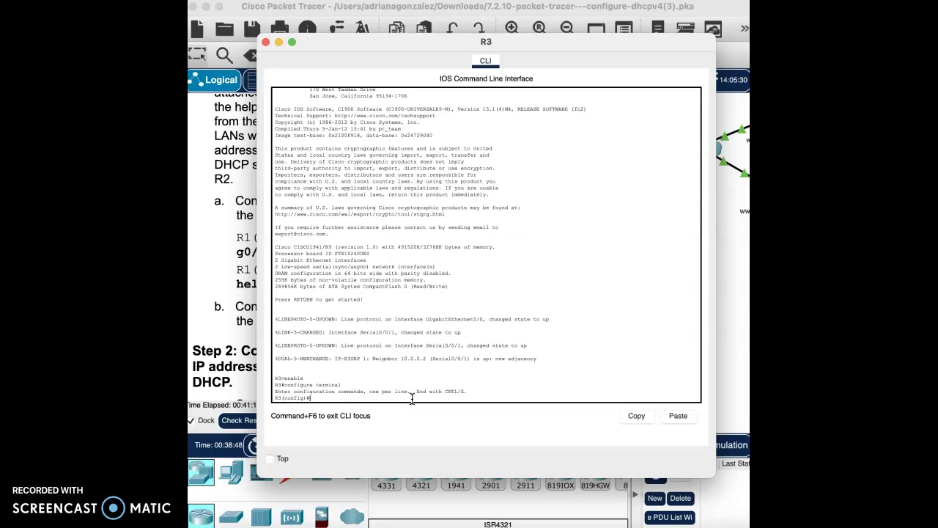
- Set the IP helper address 10.2.2.2 on R3's g0/0 interface and close R3's window
{"action": "type", "text": "int g0/0"}
{"action": "key", "text": "Return"}
{"action": "type", "text": "ip helpe"}
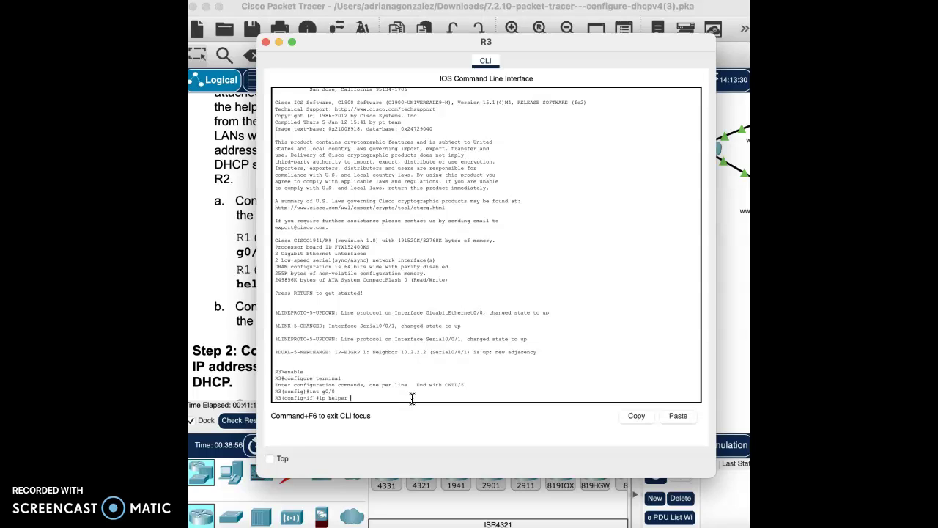
{"action": "type", "text": "r-address 10.2.2.2"}
{"action": "key", "text": "Return"}
{"action": "mouse_move", "coordinate": [379, 58]}
{"action": "left_mouse_down"}
{"action": "mouse_move", "coordinate": [515, 110]}
{"action": "mouse_move", "coordinate": [523, 132]}
{"action": "mouse_move", "coordinate": [527, 119]}
{"action": "mouse_move", "coordinate": [544, 125]}
{"action": "mouse_move", "coordinate": [376, 59]}
{"action": "left_mouse_up"}
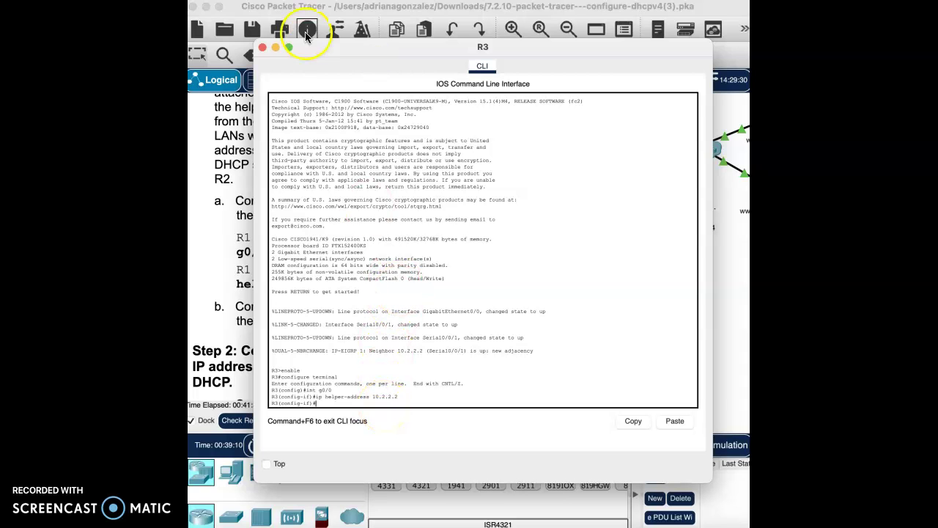
{"action": "left_click", "coordinate": [262, 49]}
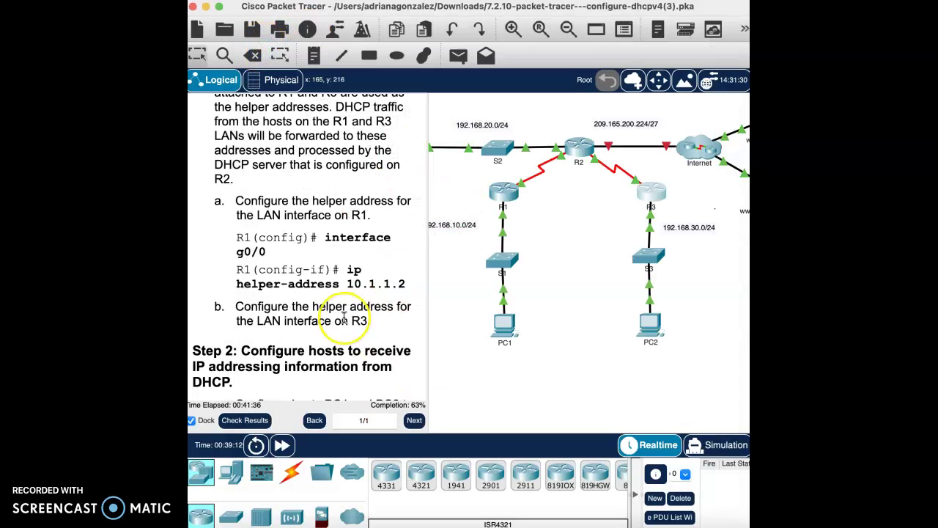
- Set PC1's IPv4 configuration on FastEthernet0 to DHCP
{"action": "scroll", "coordinate": [348, 319], "scroll_direction": "down", "scroll_amount": 5}
{"action": "scroll", "coordinate": [344, 317], "scroll_direction": "down", "scroll_amount": 4}
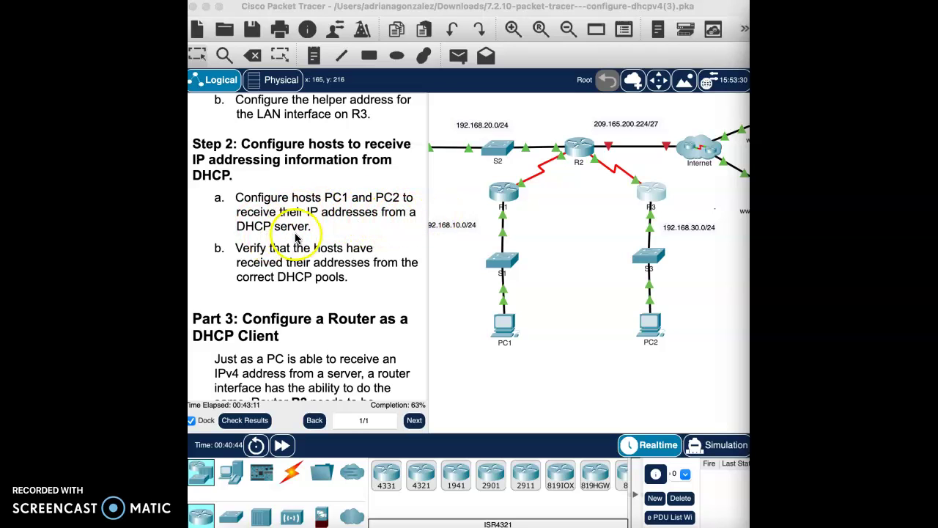
{"action": "left_click", "coordinate": [503, 326]}
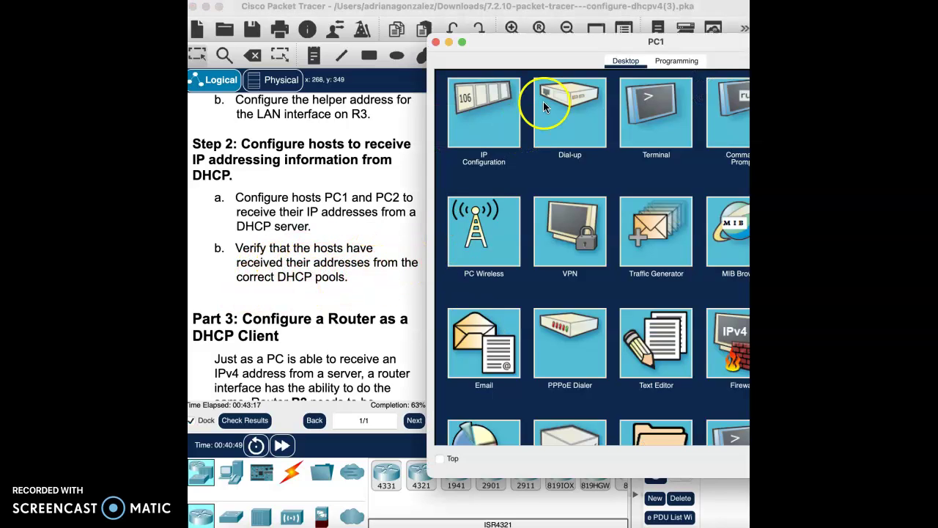
{"action": "left_click_drag", "start_coordinate": [662, 42], "coordinate": [490, 45]}
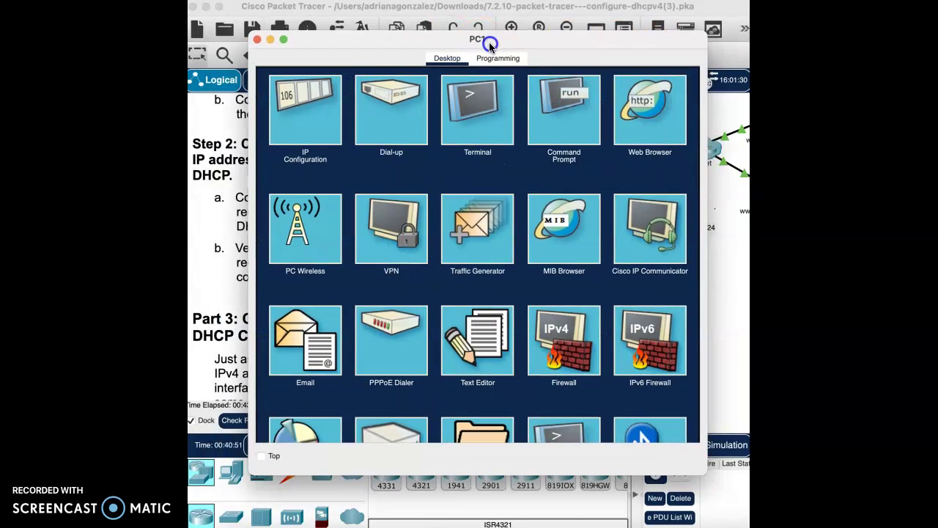
{"action": "left_click", "coordinate": [290, 113]}
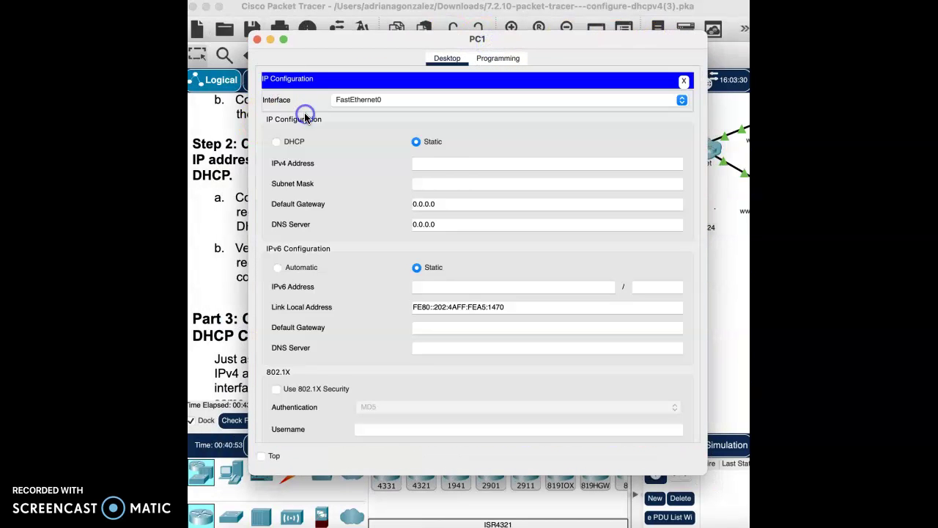
{"action": "left_click", "coordinate": [277, 143]}
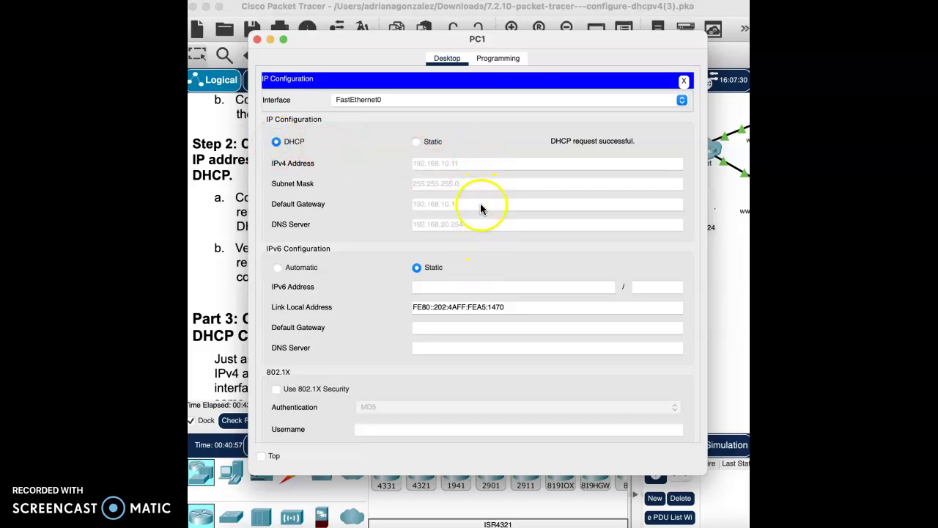
- Compare PC1's default gateway and DNS server with the R1-LAN pool in R2's command line, and close PC1's window
{"action": "left_click", "coordinate": [501, 41]}
{"action": "left_click_drag", "start_coordinate": [501, 41], "coordinate": [714, 52]}
{"action": "left_click", "coordinate": [451, 196]}
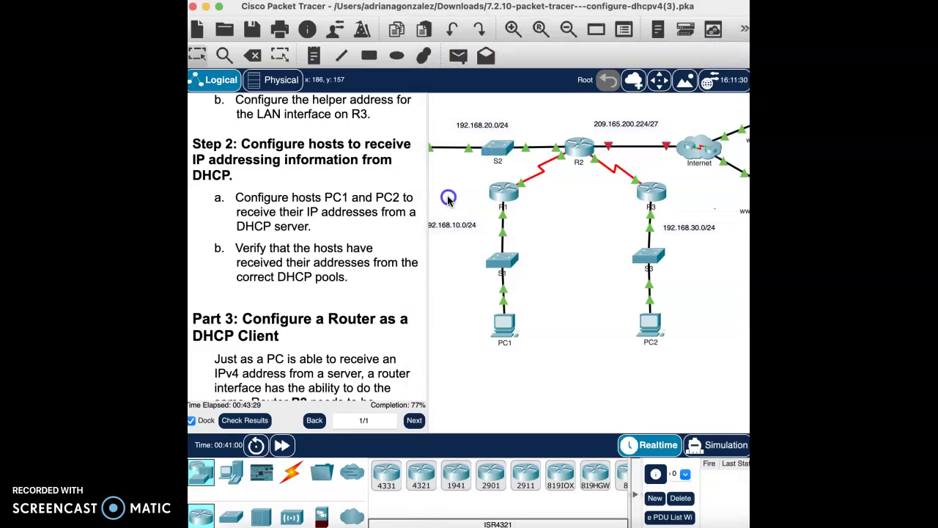
{"action": "left_click", "coordinate": [579, 148]}
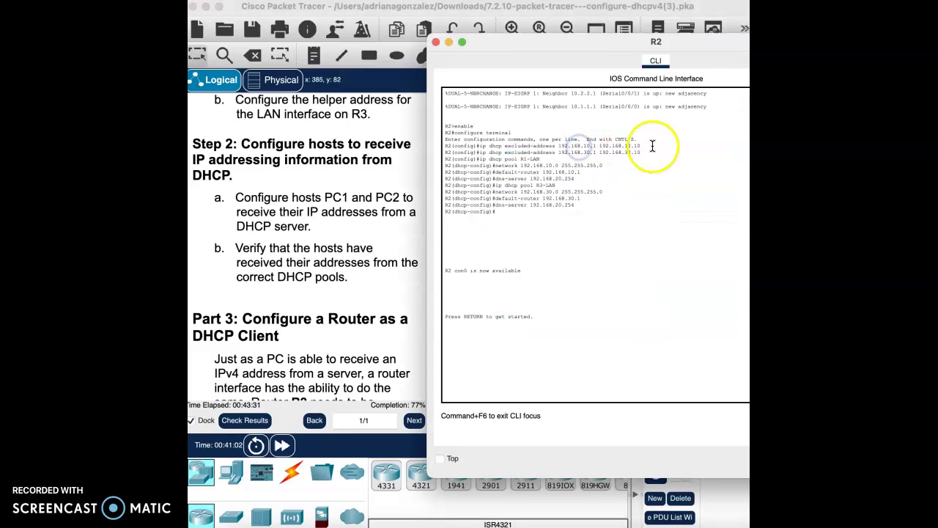
{"action": "left_click_drag", "start_coordinate": [702, 31], "coordinate": [430, 108]}
{"action": "left_click_drag", "start_coordinate": [810, 52], "coordinate": [747, 72]}
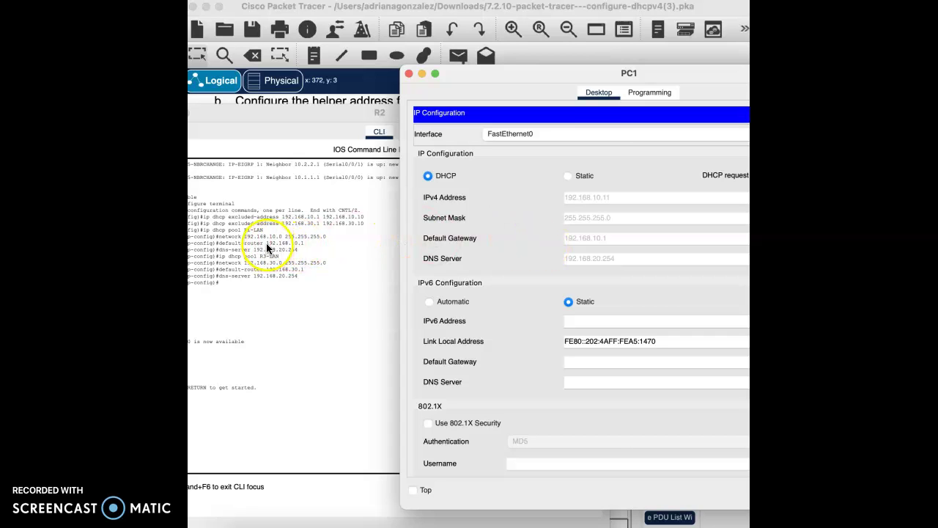
{"action": "left_click_drag", "start_coordinate": [264, 241], "coordinate": [316, 243]}
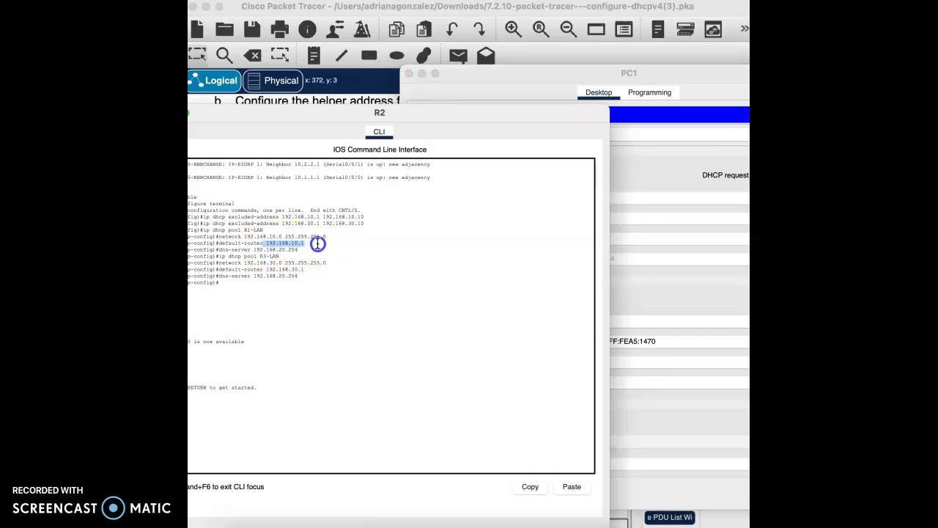
{"action": "left_click", "coordinate": [685, 261]}
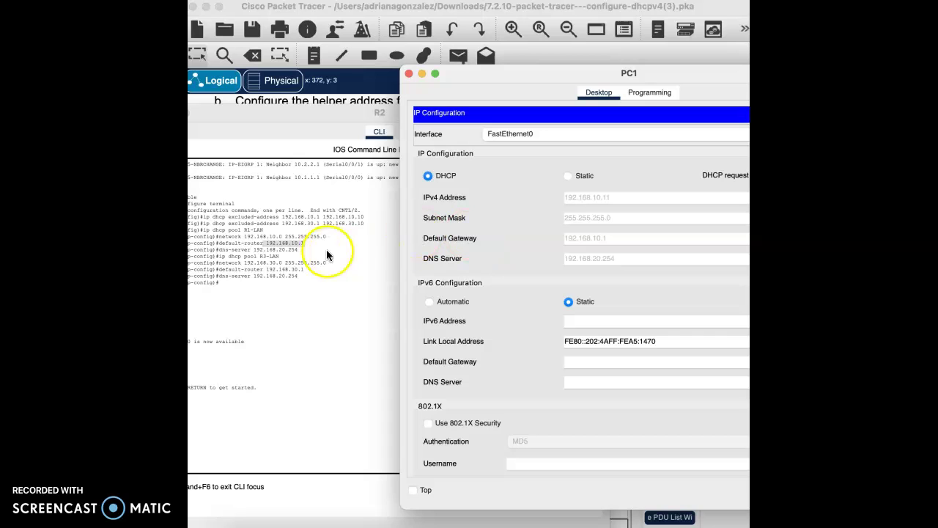
{"action": "left_click", "coordinate": [254, 248]}
{"action": "left_click_drag", "start_coordinate": [254, 249], "coordinate": [298, 250]}
{"action": "left_click", "coordinate": [628, 272]}
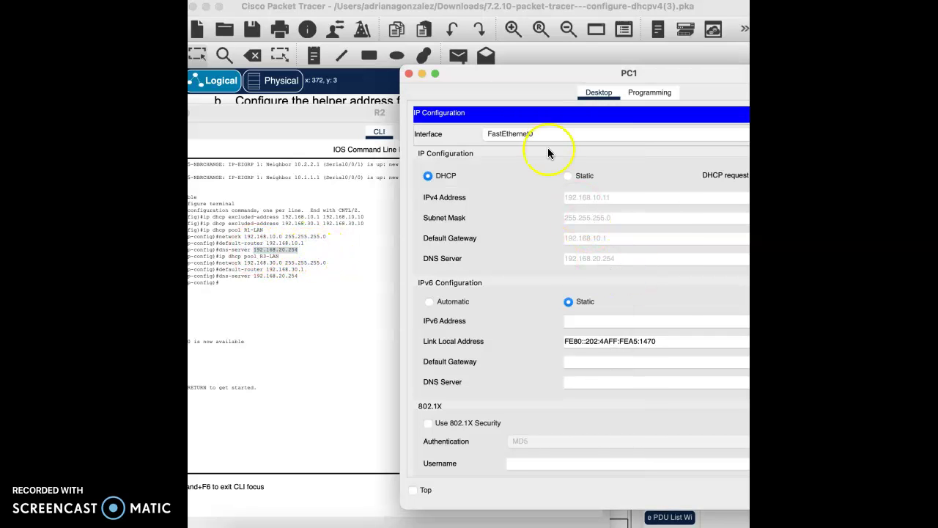
{"action": "left_click", "coordinate": [408, 75]}
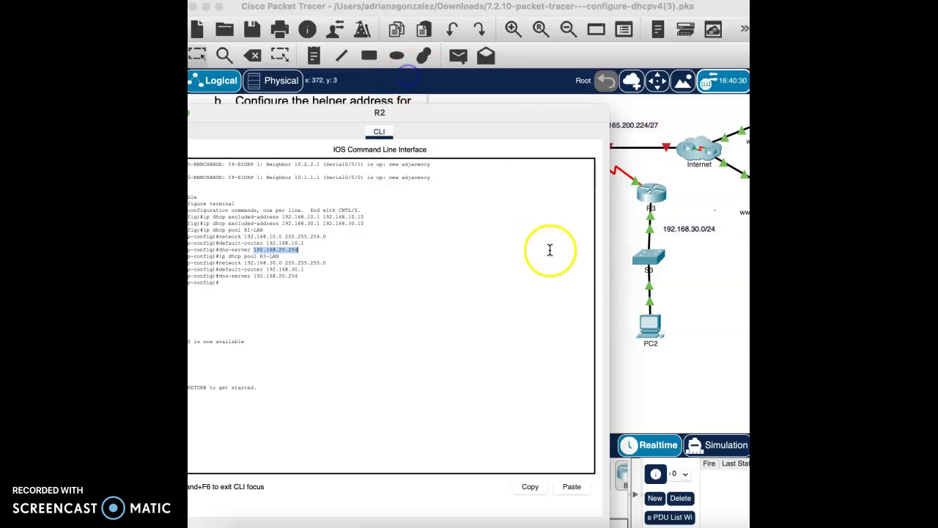
- Set PC2's IPv4 configuration on FastEthernet0 to DHCP
{"action": "left_click", "coordinate": [656, 311]}
{"action": "left_click", "coordinate": [652, 314]}
{"action": "left_click", "coordinate": [497, 134]}
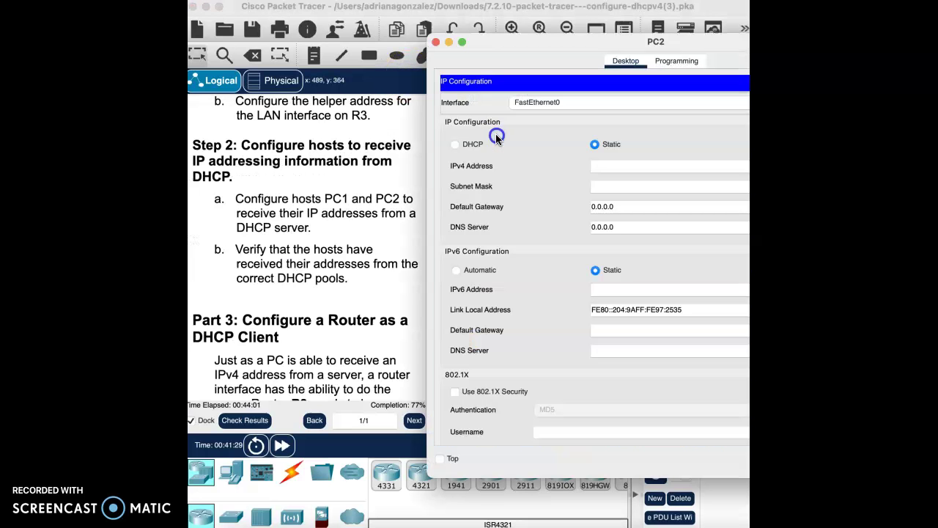
{"action": "left_click", "coordinate": [457, 144]}
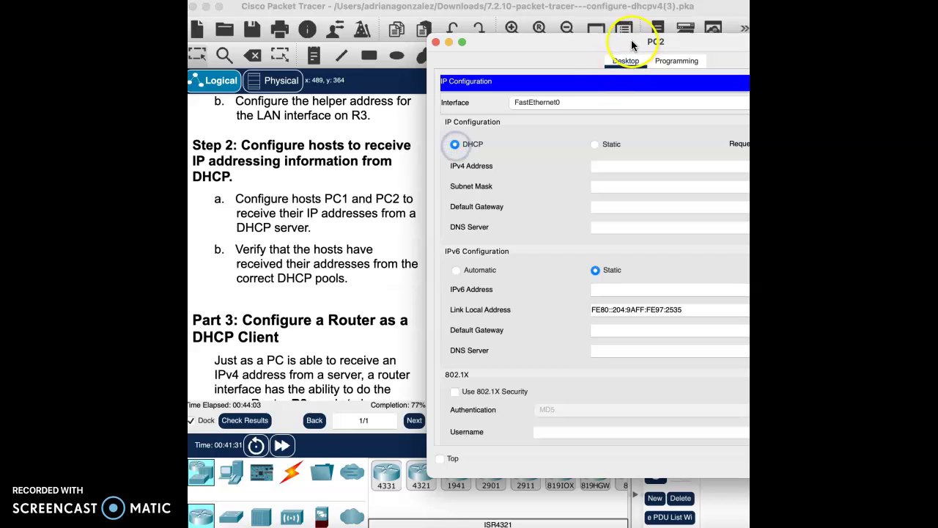
- Compare PC2's leased addressing with the R3-LAN pool in R2's command line, and close both device windows
{"action": "left_click_drag", "start_coordinate": [627, 43], "coordinate": [654, 43]}
{"action": "left_click", "coordinate": [440, 251]}
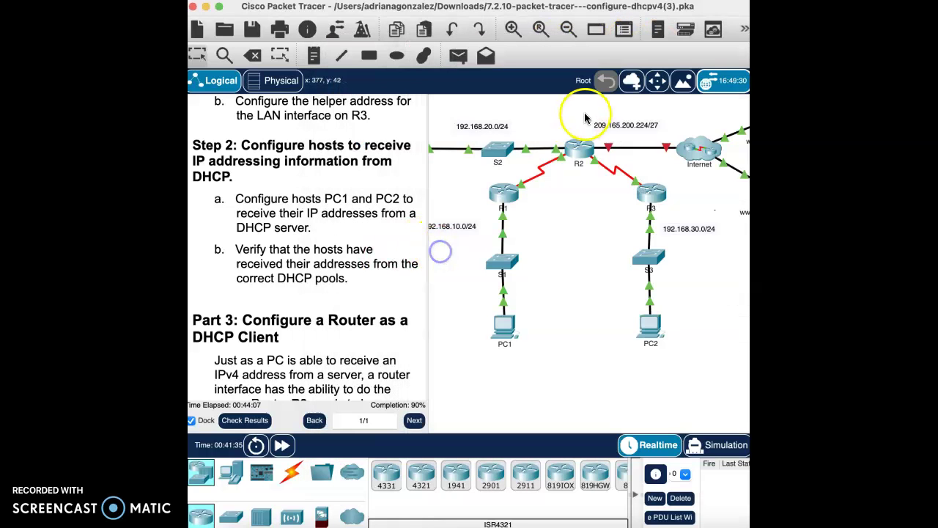
{"action": "left_click", "coordinate": [584, 149]}
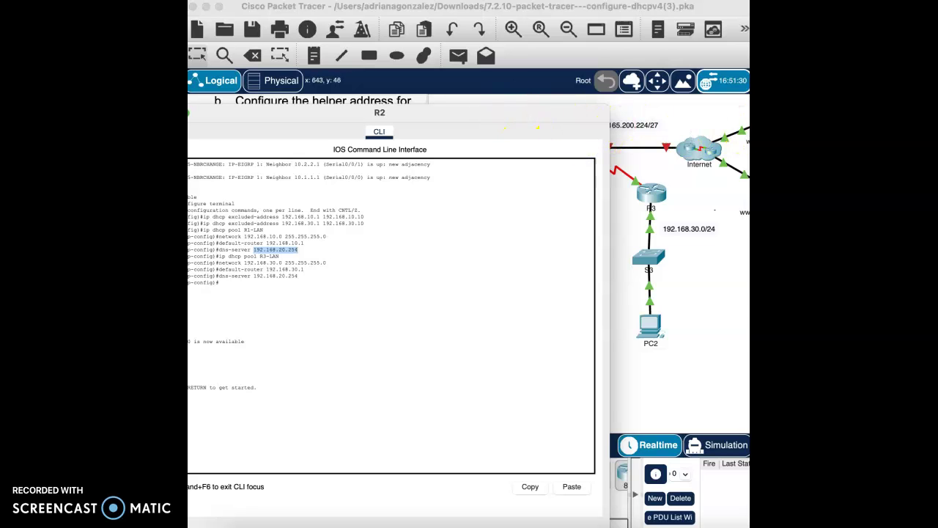
{"action": "left_click", "coordinate": [650, 326]}
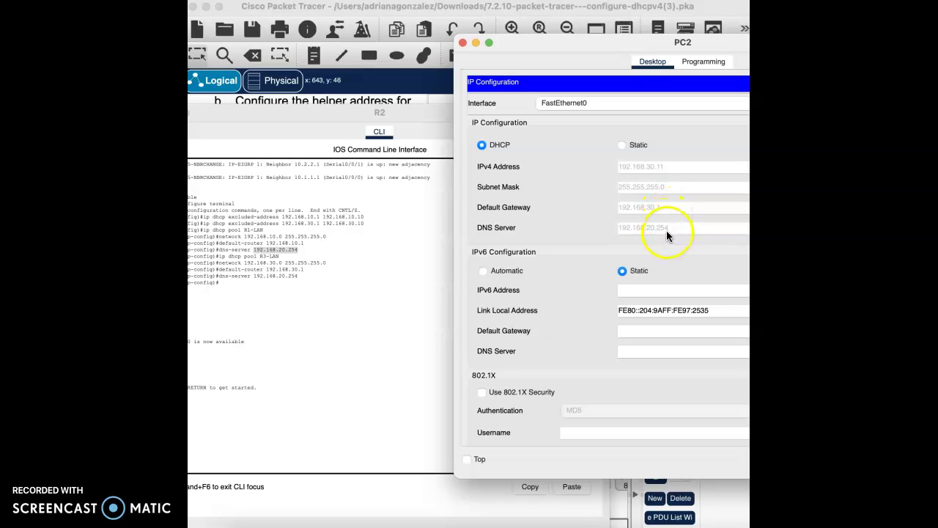
{"action": "left_click", "coordinate": [463, 42]}
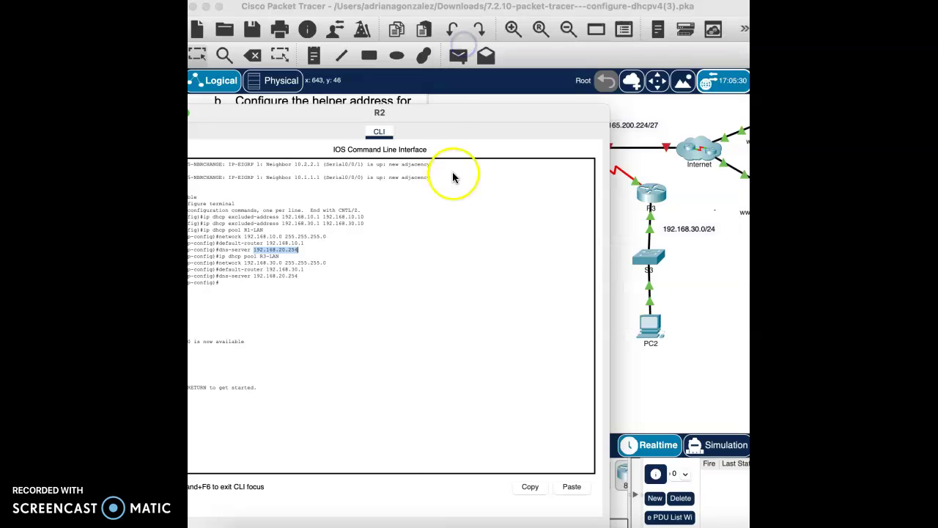
{"action": "left_click_drag", "start_coordinate": [241, 124], "coordinate": [408, 94]}
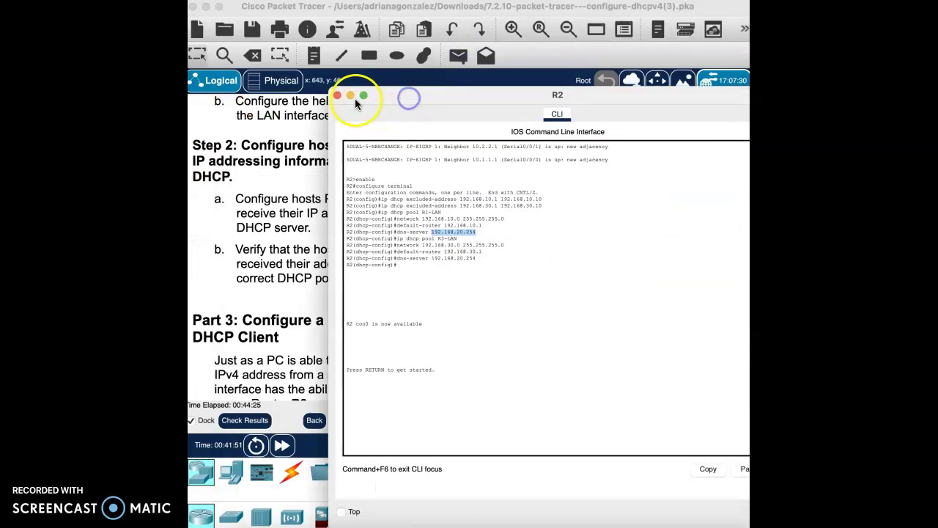
{"action": "left_click", "coordinate": [344, 95]}
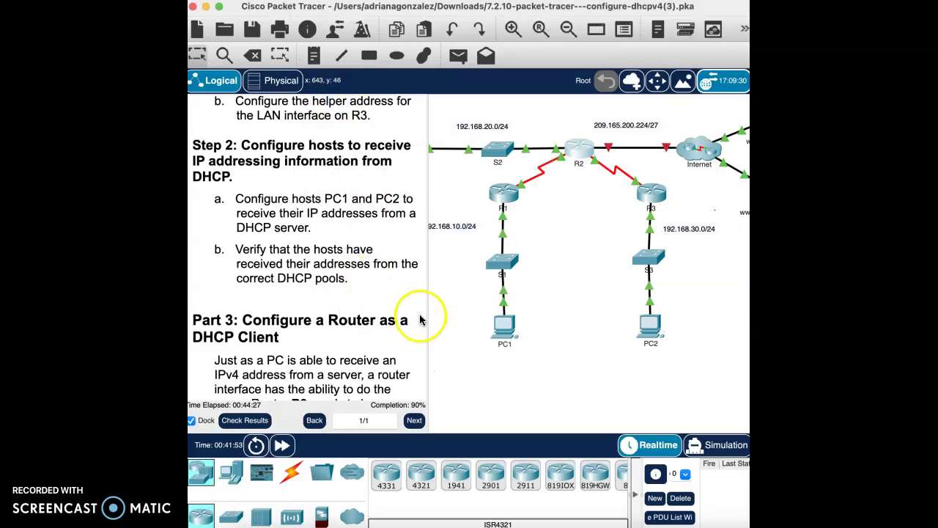
- Following the Part 3 instructions, open router R2's command line and enter global configuration mode
{"action": "scroll", "coordinate": [363, 357], "scroll_direction": "down", "scroll_amount": 5}
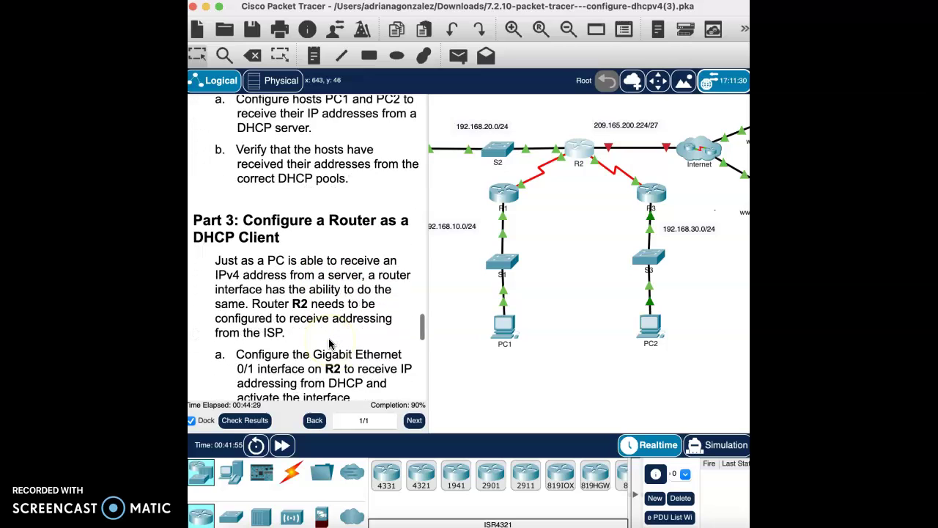
{"action": "scroll", "coordinate": [329, 343], "scroll_direction": "down", "scroll_amount": 1}
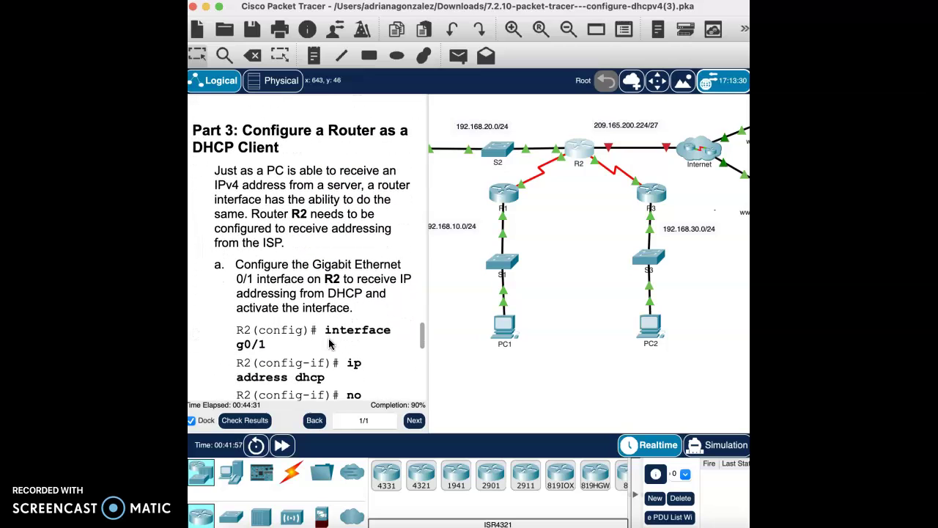
{"action": "scroll", "coordinate": [329, 343], "scroll_direction": "down", "scroll_amount": 1}
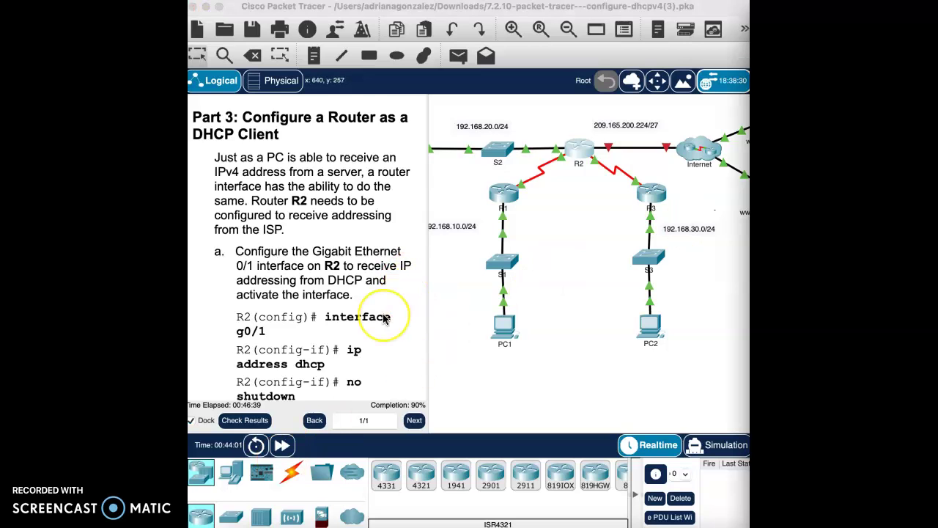
{"action": "scroll", "coordinate": [384, 317], "scroll_direction": "down", "scroll_amount": 2}
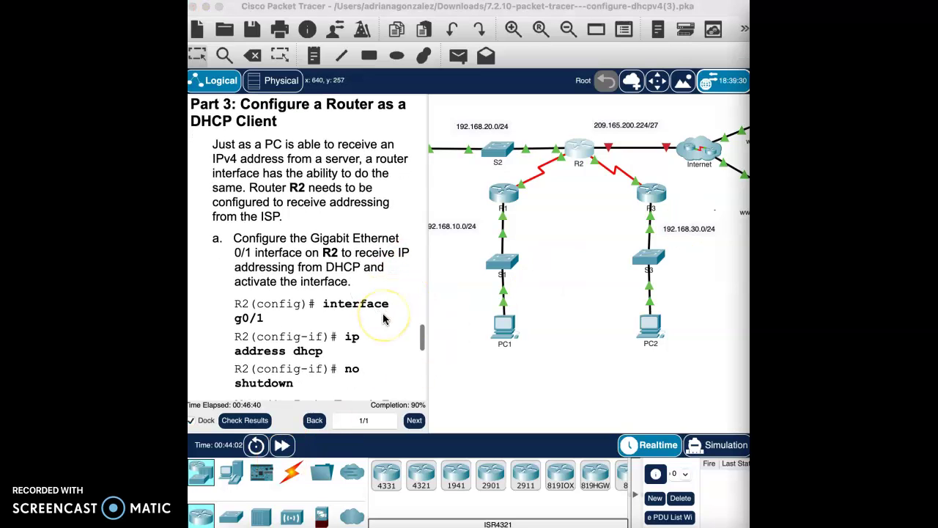
{"action": "scroll", "coordinate": [384, 319], "scroll_direction": "down", "scroll_amount": 5}
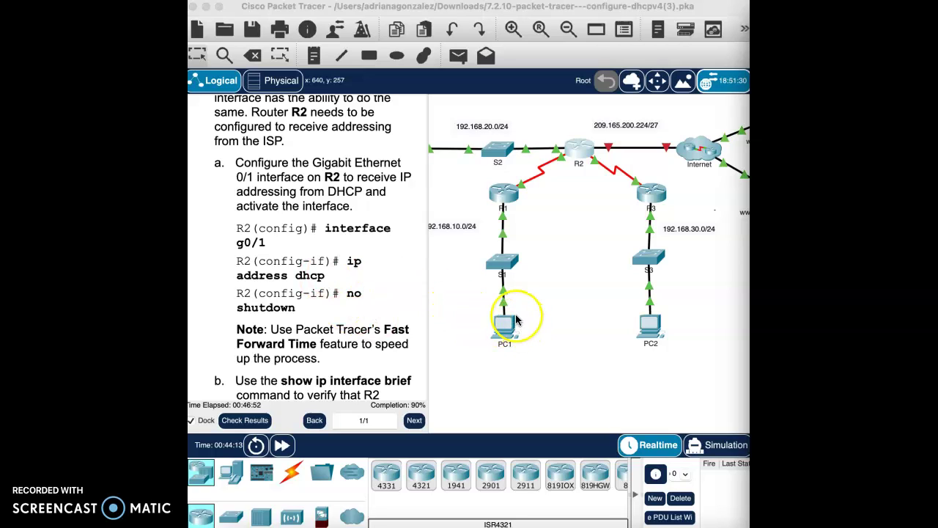
{"action": "left_click", "coordinate": [579, 153]}
{"action": "left_click_drag", "start_coordinate": [668, 46], "coordinate": [510, 37]}
{"action": "left_click", "coordinate": [345, 352]}
{"action": "key", "text": "Return"}
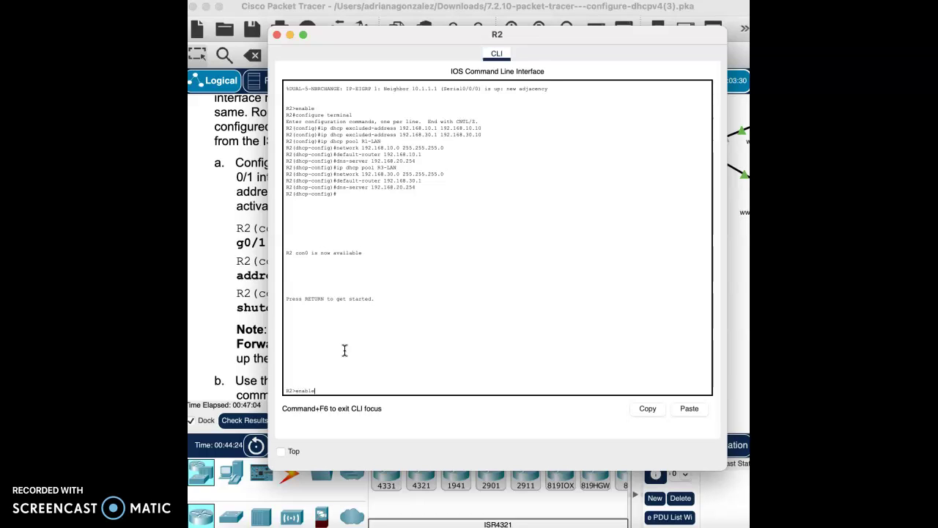
{"action": "type", "text": "enable"}
{"action": "key", "text": "Return"}
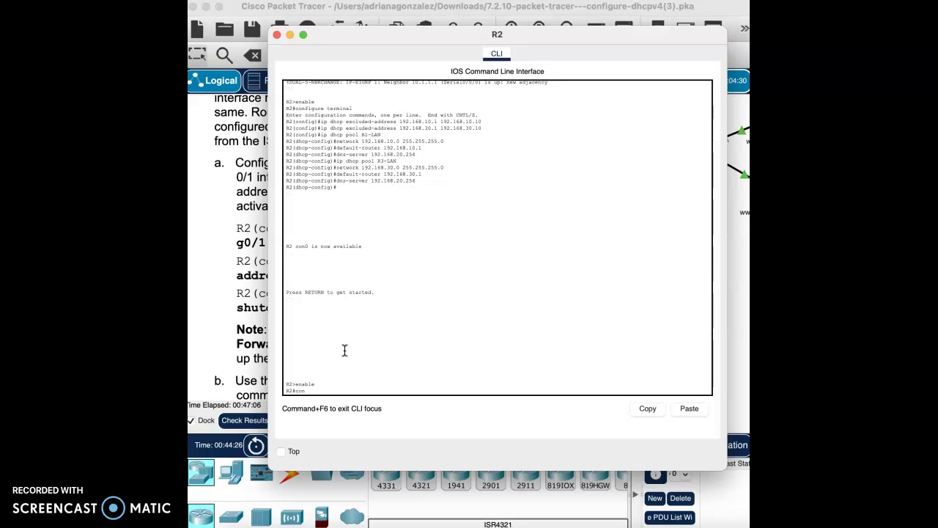
{"action": "type", "text": "configure terminal"}
{"action": "key", "text": "Return"}
- Configure R2's g0/1 interface to get its IP address from DHCP, activate it with no shutdown, and close R2's window
{"action": "left_click", "coordinate": [425, 383]}
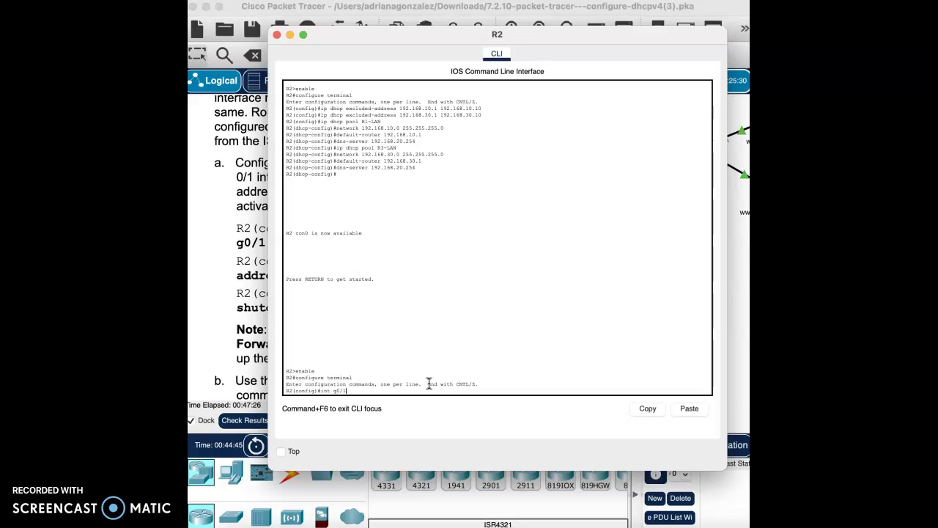
{"action": "key", "text": "Return"}
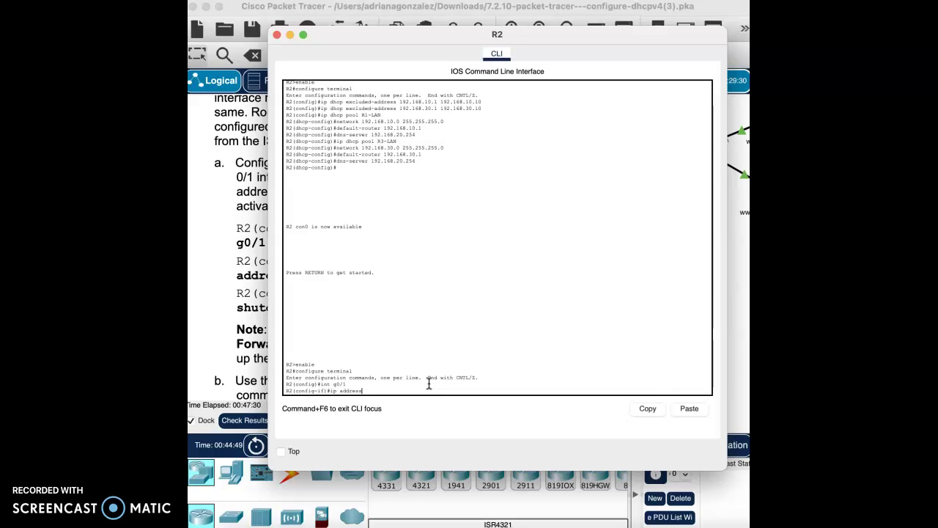
{"action": "type", "text": "ip address dhcp"}
{"action": "key", "text": "Return"}
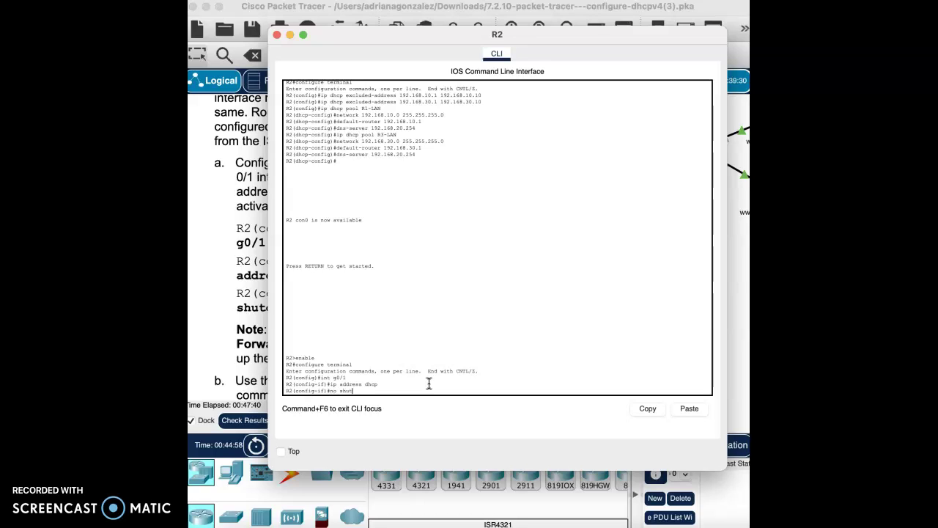
{"action": "key", "text": "Return"}
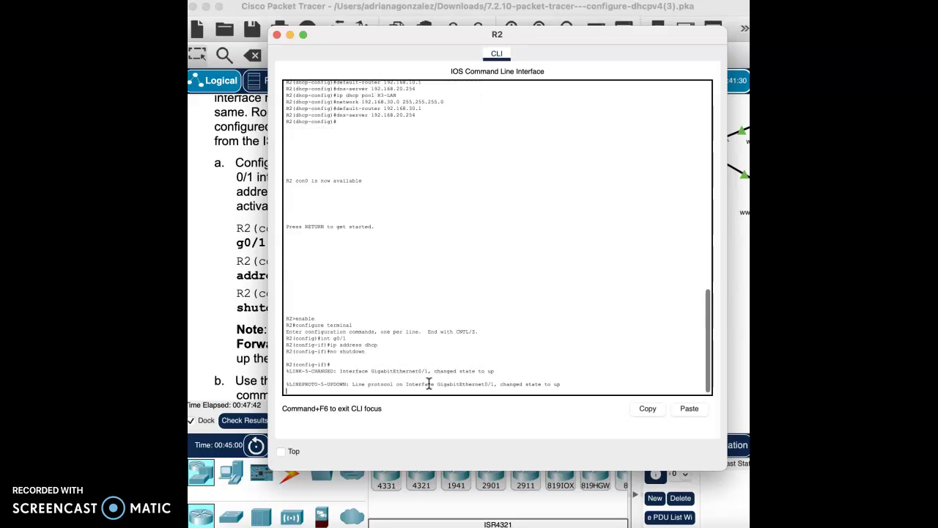
{"action": "left_click", "coordinate": [402, 374]}
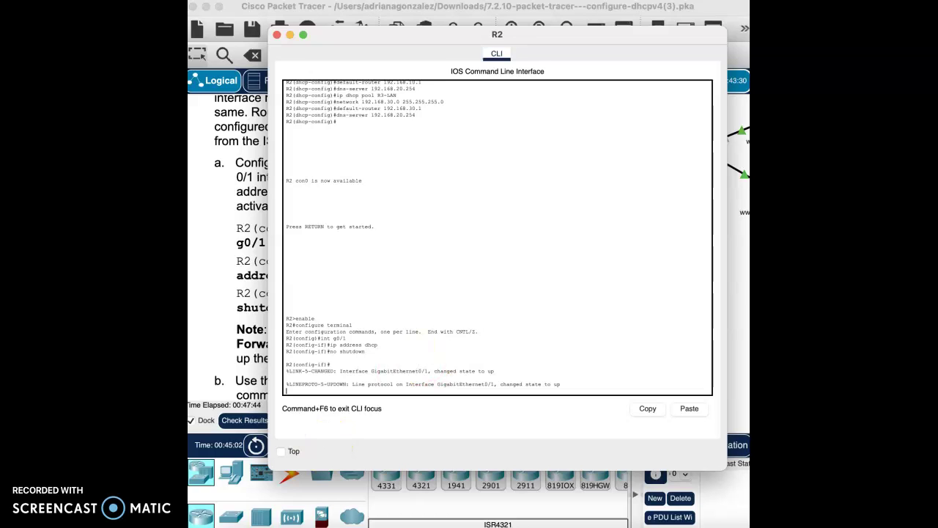
{"action": "left_click", "coordinate": [408, 393]}
{"action": "key", "text": "Return"}
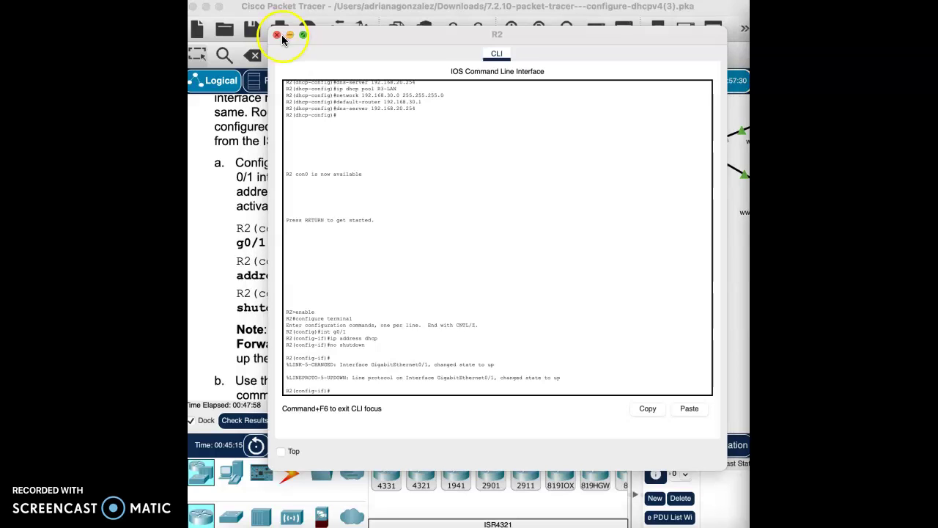
{"action": "left_click", "coordinate": [277, 34]}
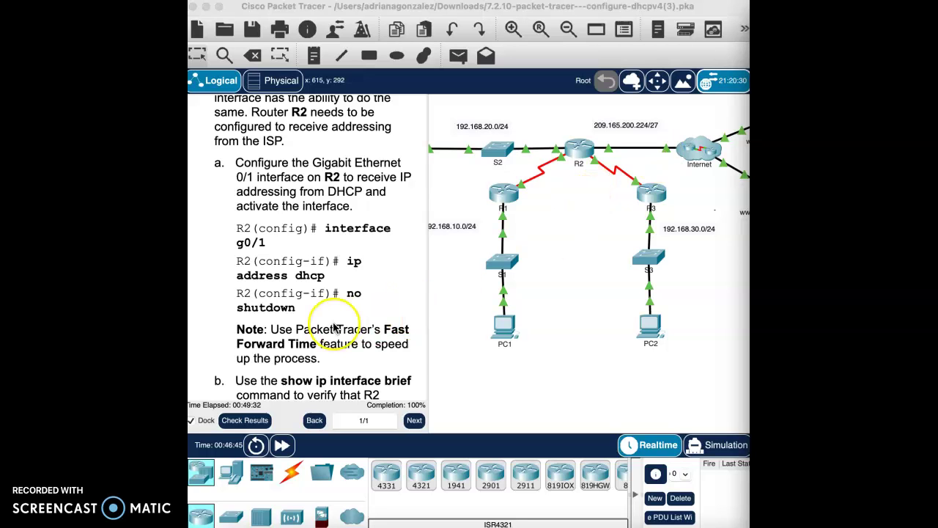
- Read the next Part 3 instruction, open R2's command line, and leave interface and global configuration modes for privileged EXEC mode
{"action": "scroll", "coordinate": [333, 337], "scroll_direction": "down", "scroll_amount": 3}
{"action": "scroll", "coordinate": [334, 328], "scroll_direction": "down", "scroll_amount": 3}
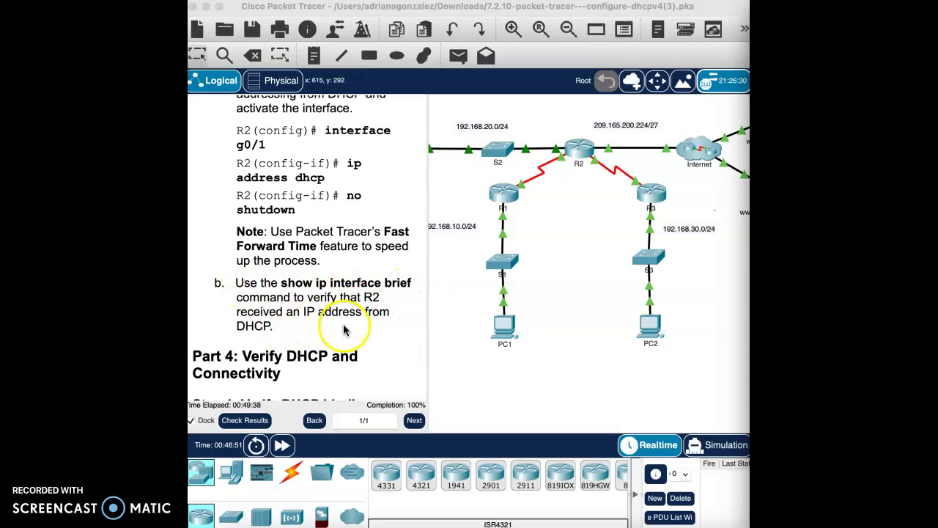
{"action": "left_click", "coordinate": [570, 152]}
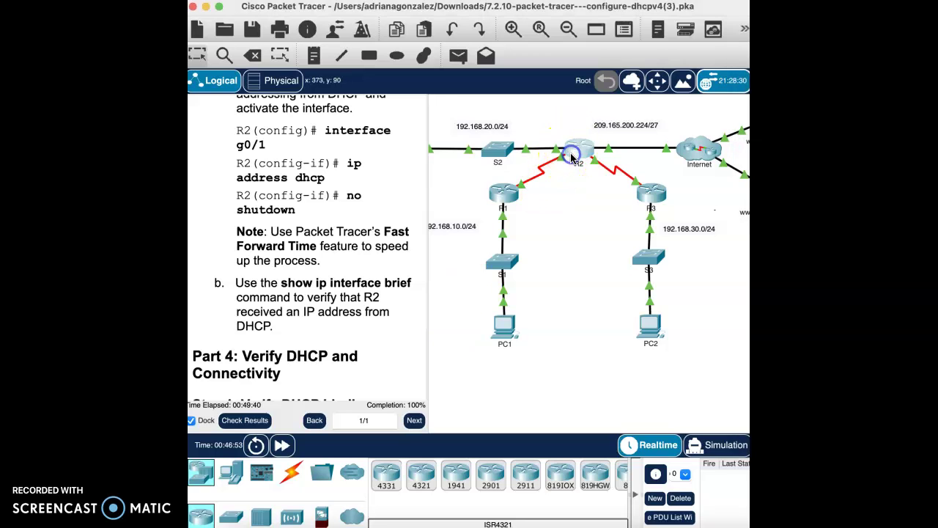
{"action": "left_click_drag", "start_coordinate": [613, 42], "coordinate": [525, 42]}
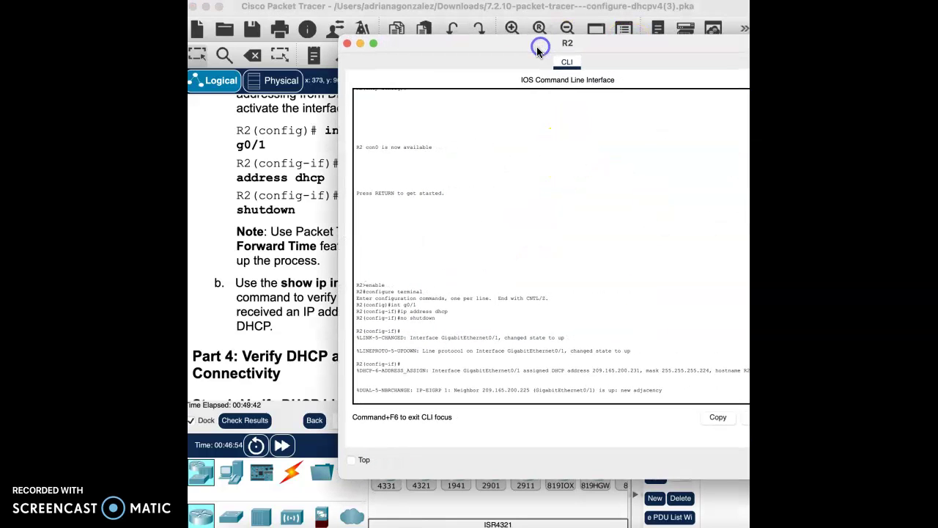
{"action": "left_click", "coordinate": [460, 402]}
{"action": "key", "text": "Return"}
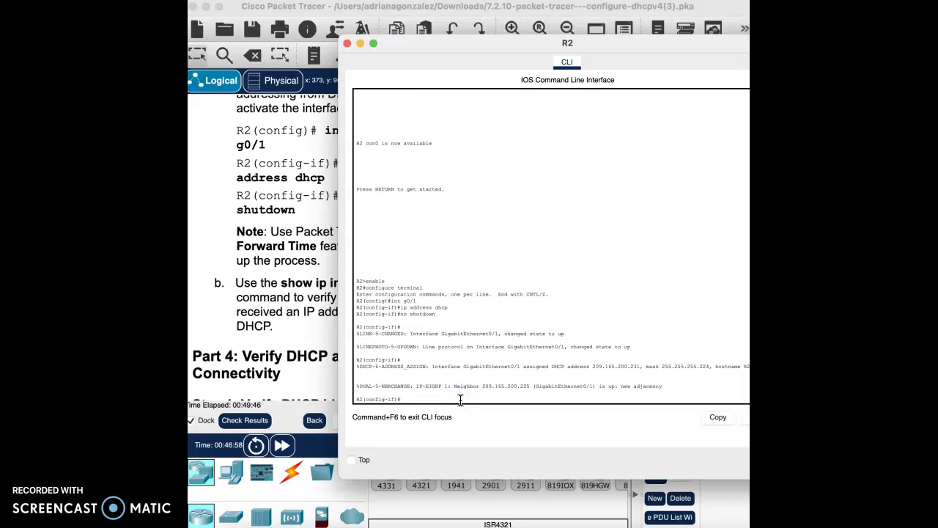
{"action": "type", "text": "exit"}
{"action": "key", "text": "Return"}
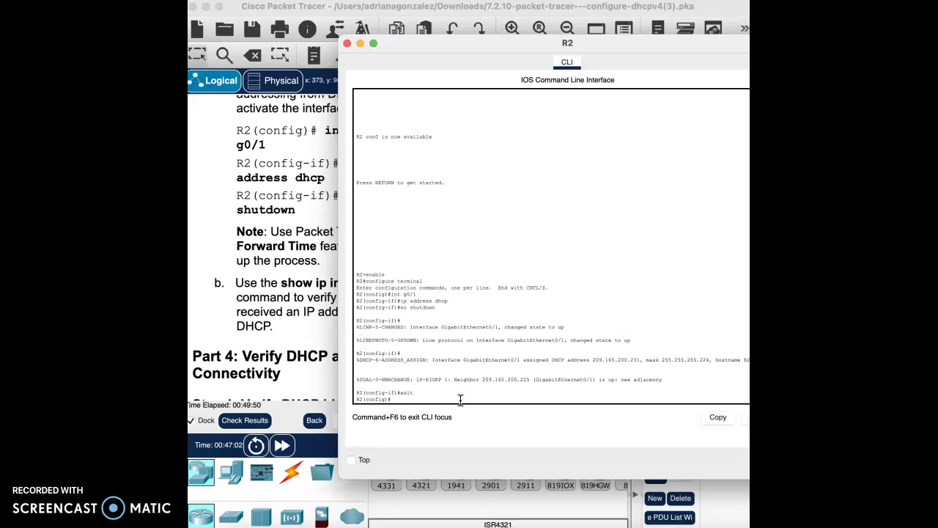
{"action": "type", "text": "end"}
{"action": "key", "text": "Return"}
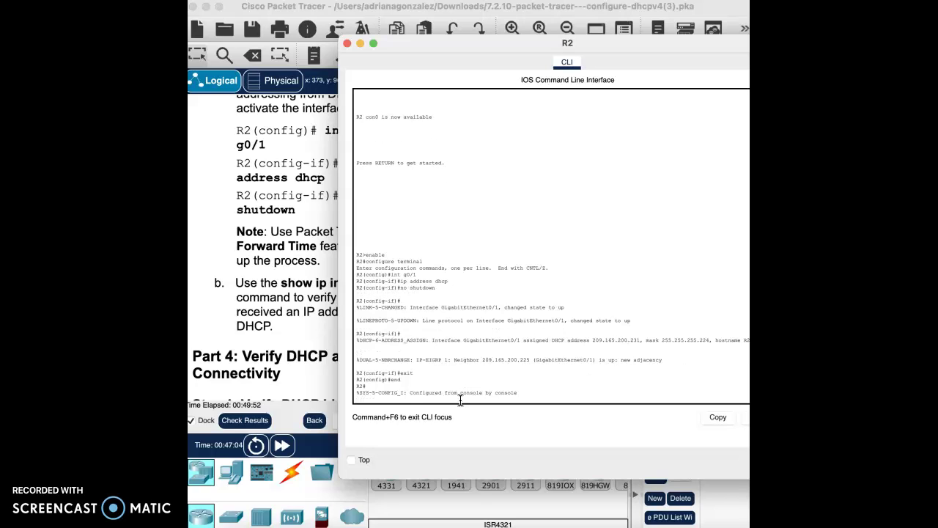
- Run show ip interface brief on R2, check GigabitEthernet0/1's DHCP address and status, and close R2's window
{"action": "key", "text": "Return"}
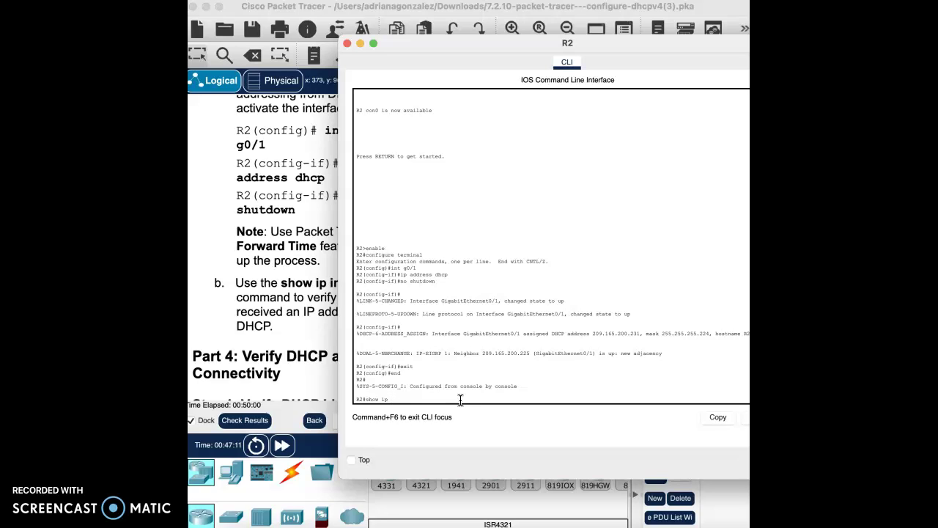
{"action": "type", "text": "nterface brief"}
{"action": "key", "text": "Return"}
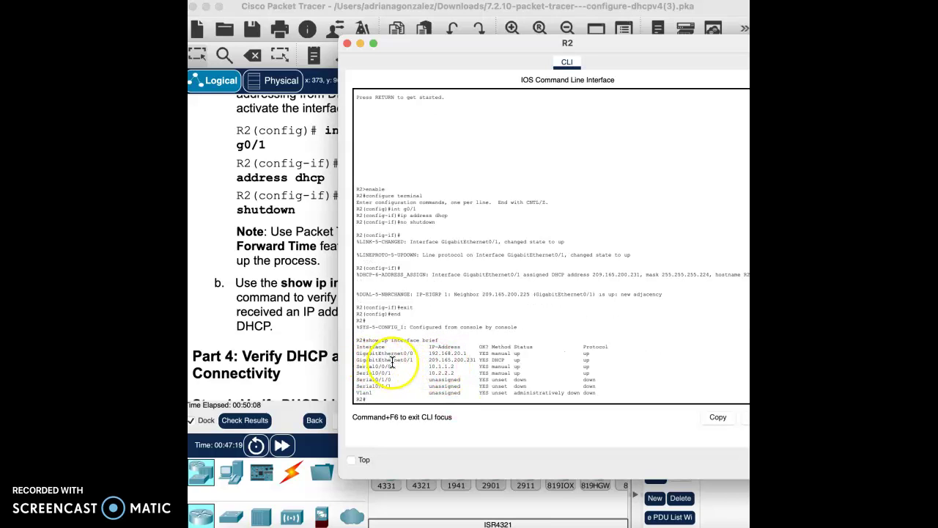
{"action": "left_click_drag", "start_coordinate": [428, 361], "coordinate": [600, 361]}
{"action": "left_click", "coordinate": [347, 44]}
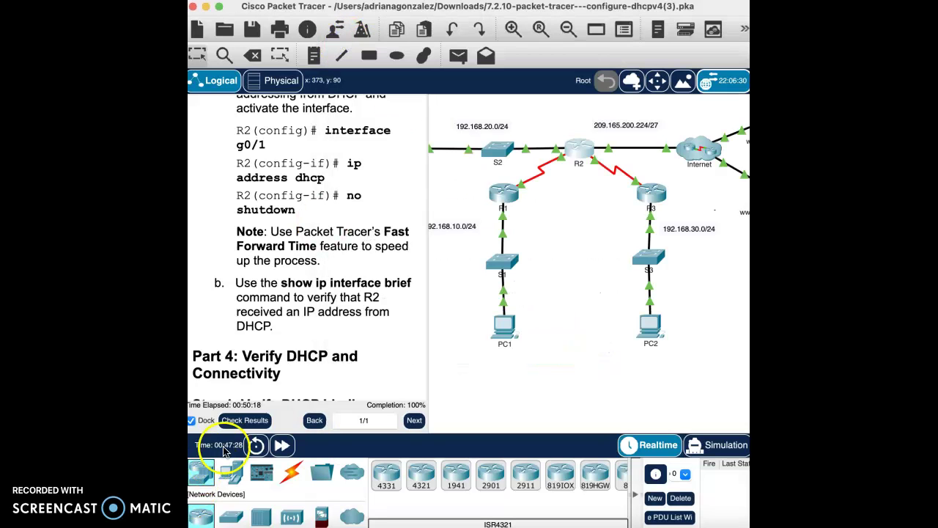
- For Part 4 Step 1, run show ip dhcp binding on R2, highlight the hardware address bound to 192.168.10.11, and close R2's window
{"action": "scroll", "coordinate": [366, 293], "scroll_direction": "down", "scroll_amount": 6}
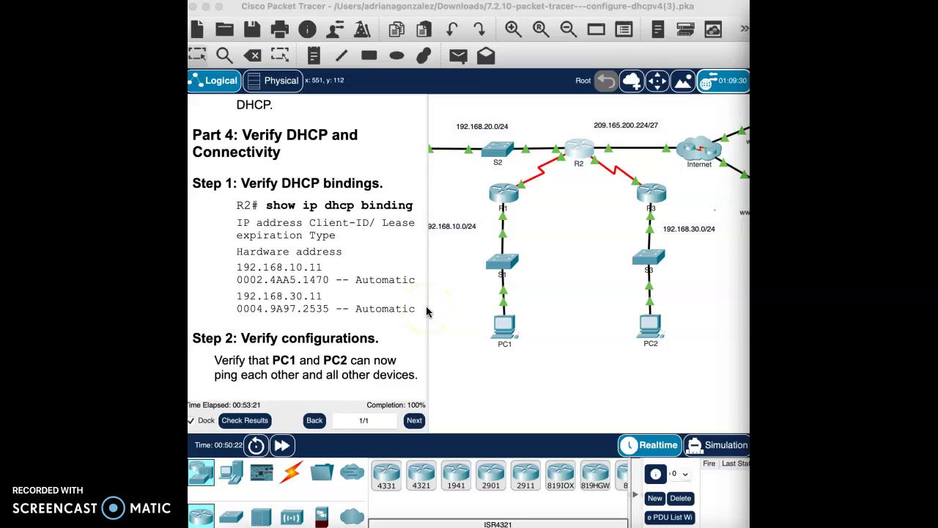
{"action": "left_click", "coordinate": [575, 147]}
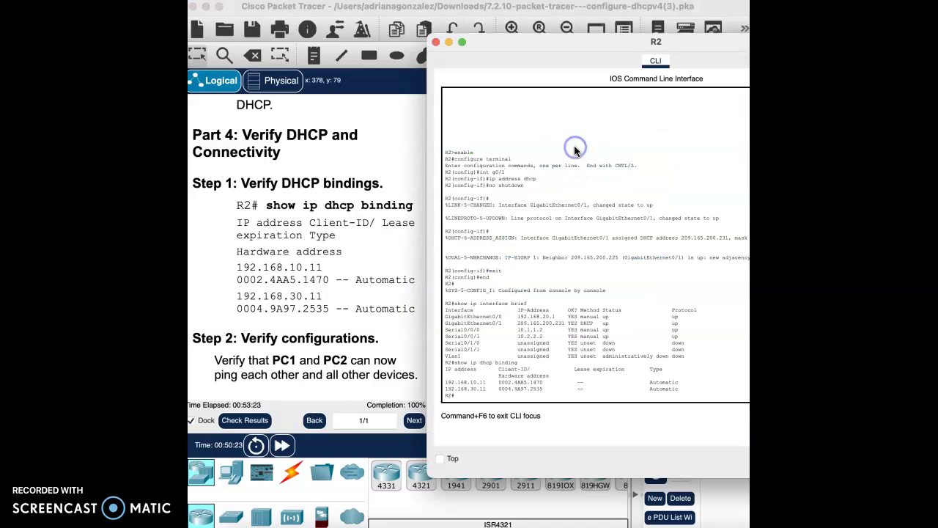
{"action": "left_click", "coordinate": [502, 394]}
{"action": "type", "text": "show ip dchp bi"}
{"action": "left_click", "coordinate": [645, 429]}
{"action": "type", "text": "nding"}
{"action": "key", "text": "Return"}
{"action": "left_click", "coordinate": [637, 397]}
{"action": "type", "text": "show ip dhcp"}
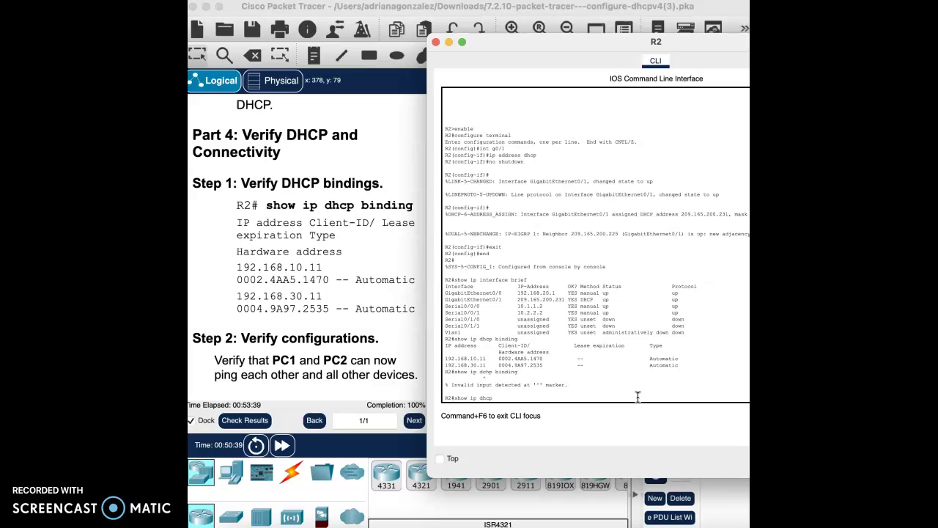
{"action": "type", "text": " binding"}
{"action": "key", "text": "Return"}
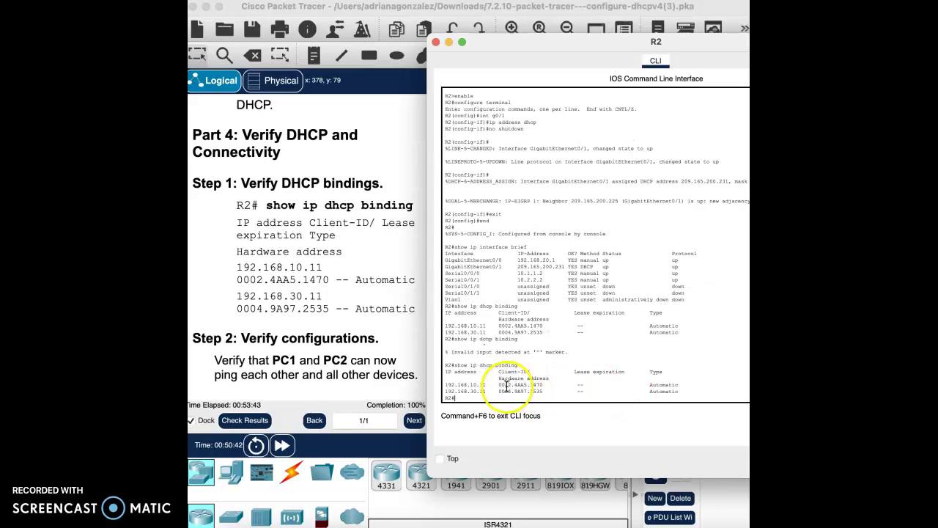
{"action": "left_click_drag", "start_coordinate": [496, 385], "coordinate": [554, 385]}
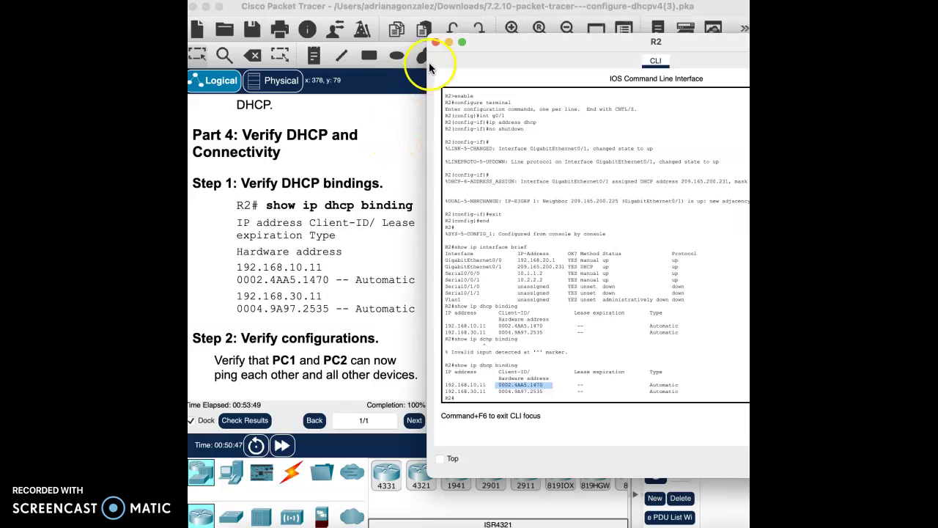
{"action": "left_click_drag", "start_coordinate": [575, 51], "coordinate": [392, 379]}
- Run ipconfig /all in PC1's command prompt and highlight its FastEthernet0 physical address to compare with R2's DHCP binding
{"action": "left_click", "coordinate": [503, 326]}
{"action": "left_click", "coordinate": [504, 326]}
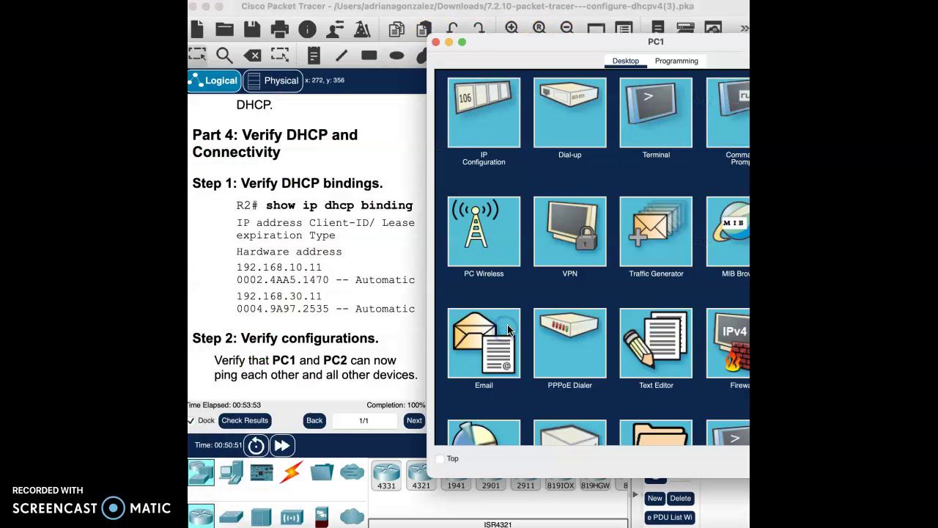
{"action": "left_click", "coordinate": [709, 133]}
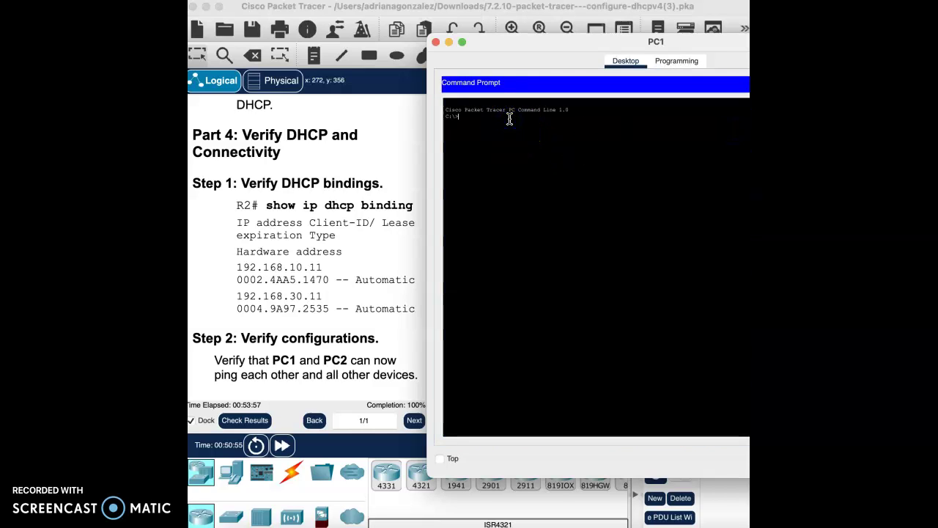
{"action": "type", "text": "ip "}
{"action": "type", "text": "onfig /all"}
{"action": "key", "text": "Return"}
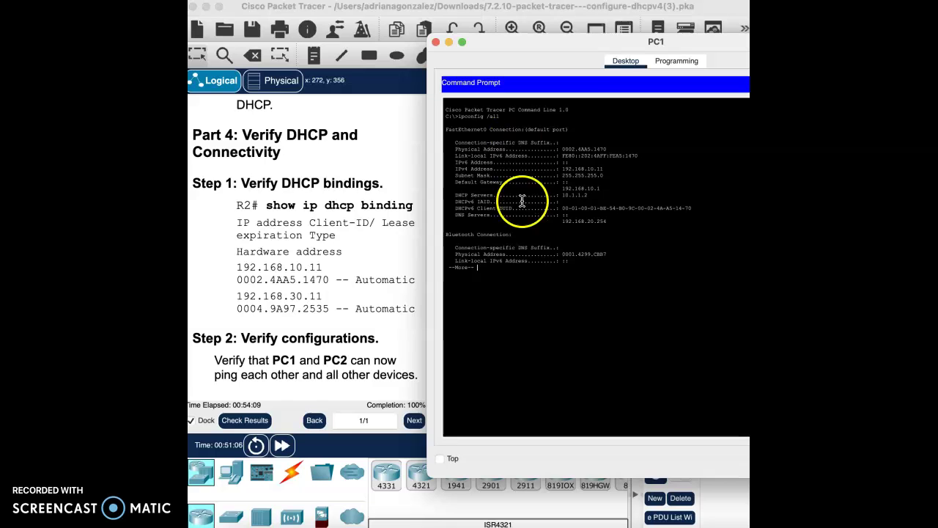
{"action": "left_click_drag", "start_coordinate": [562, 149], "coordinate": [612, 148]}
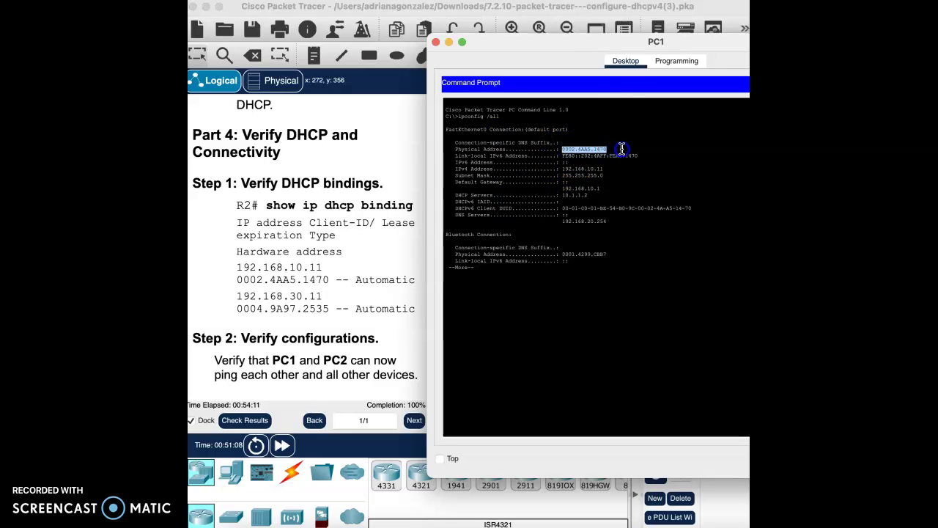